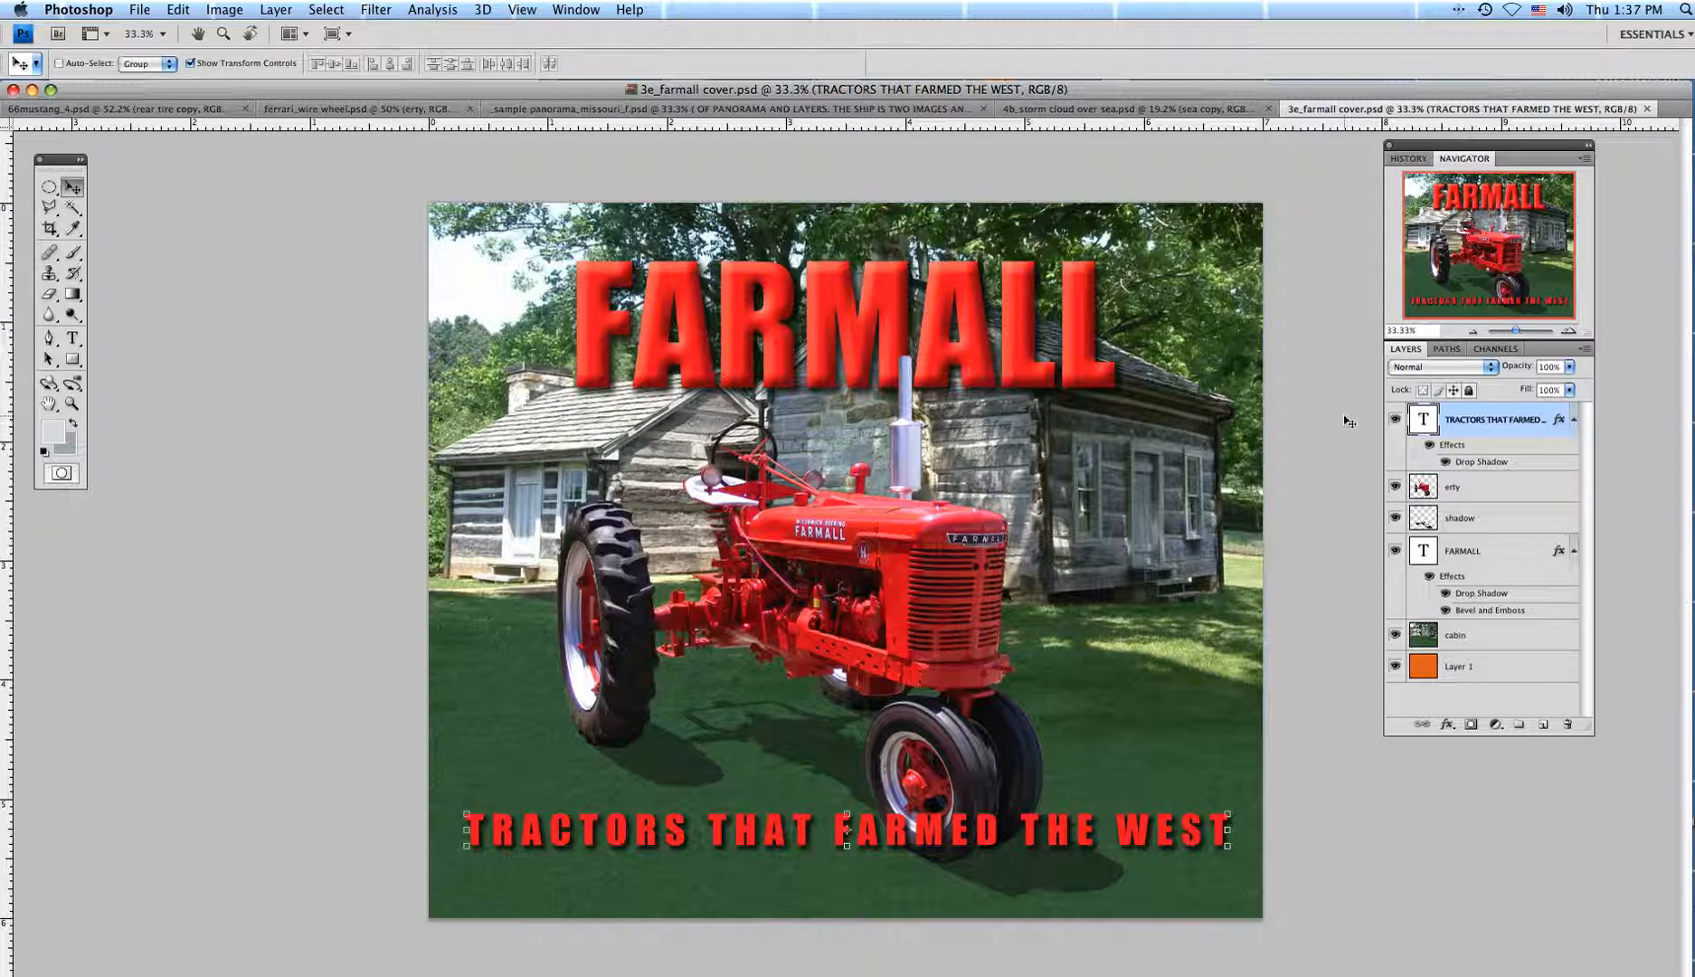
left_click(1396, 419)
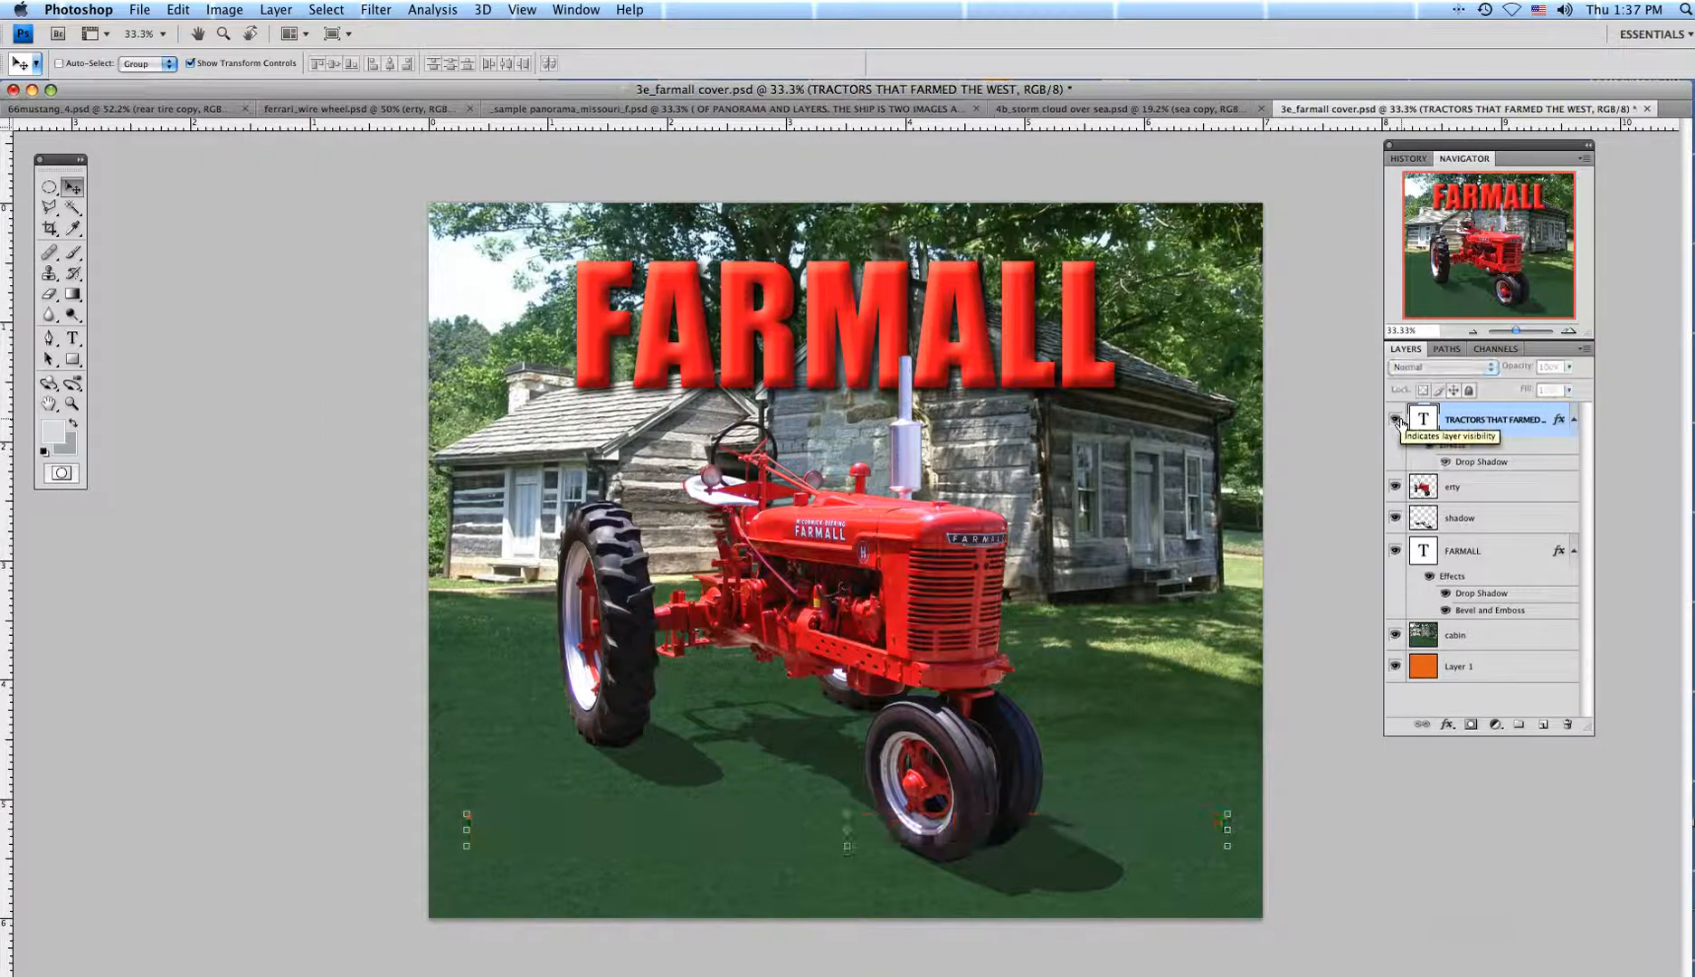
left_click(1396, 420)
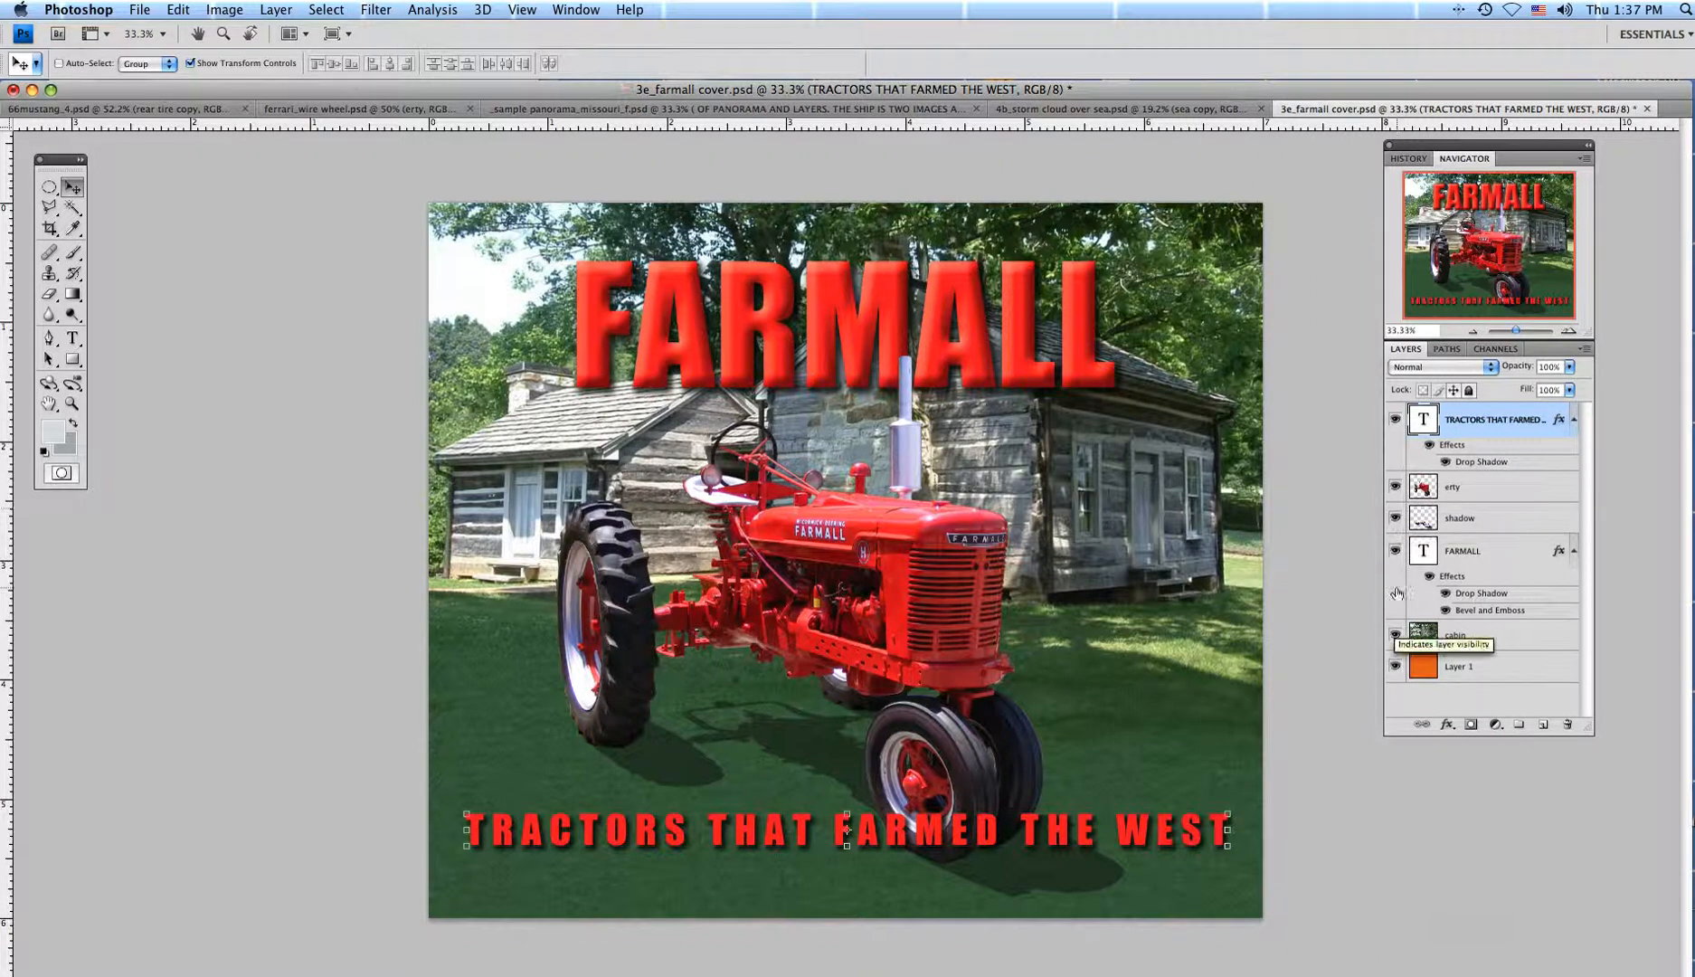
left_click(1396, 551)
left_click(1396, 551)
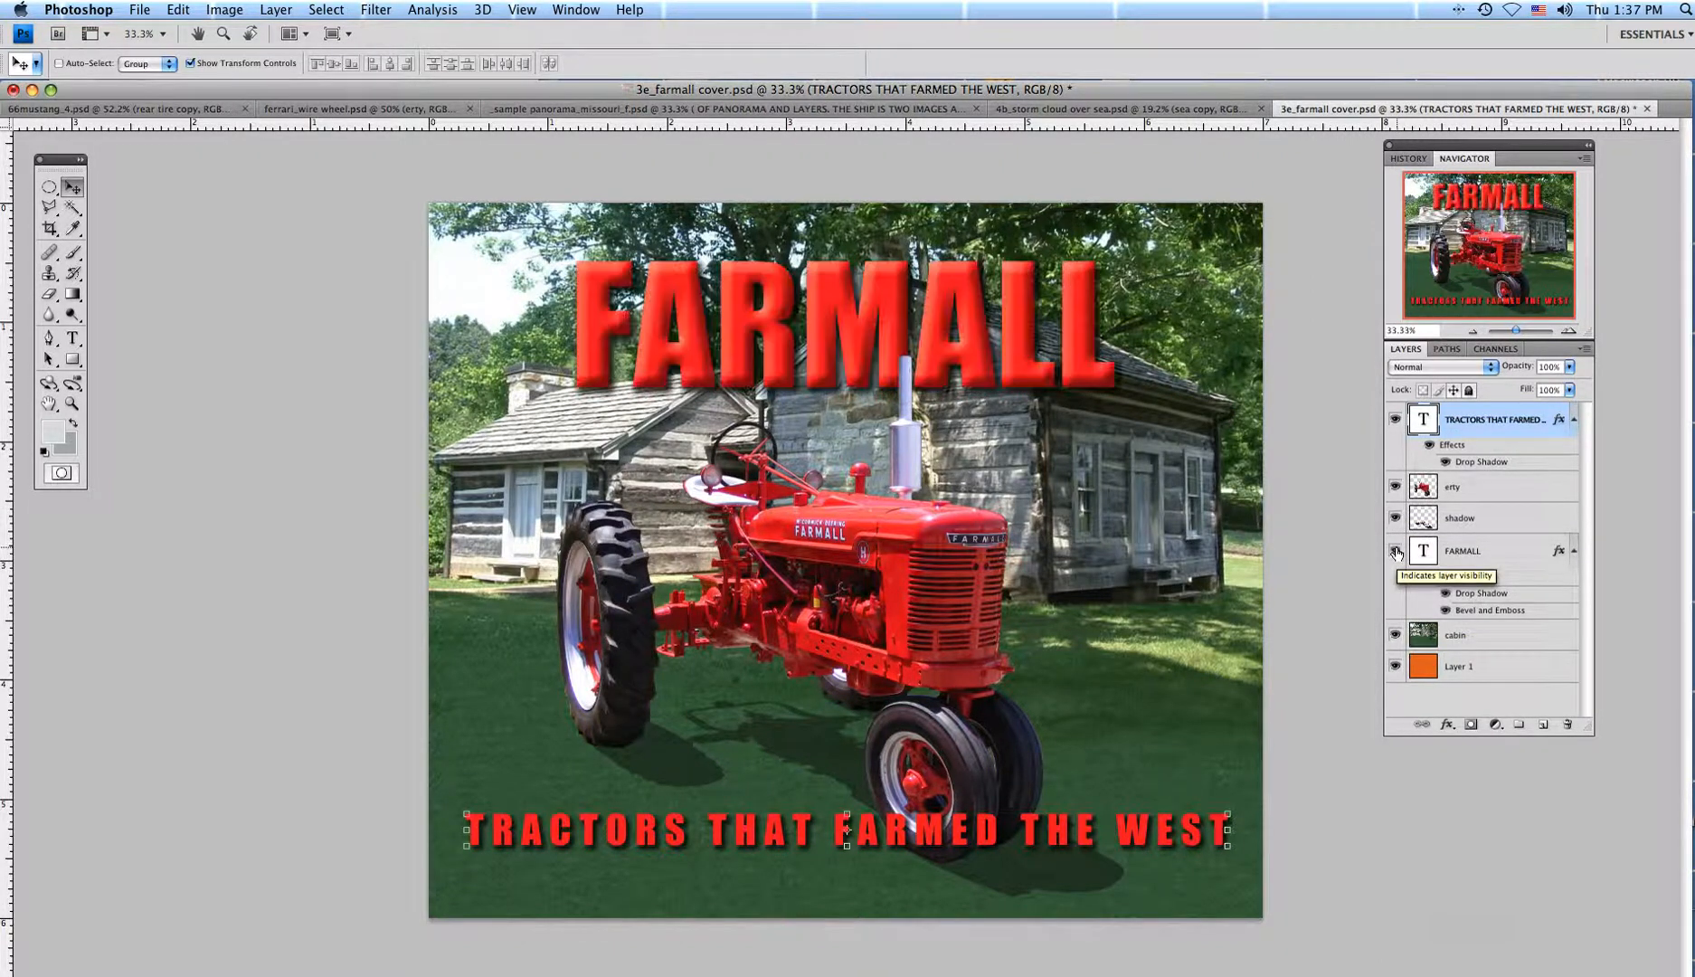
left_click(1396, 487)
left_click(1396, 487)
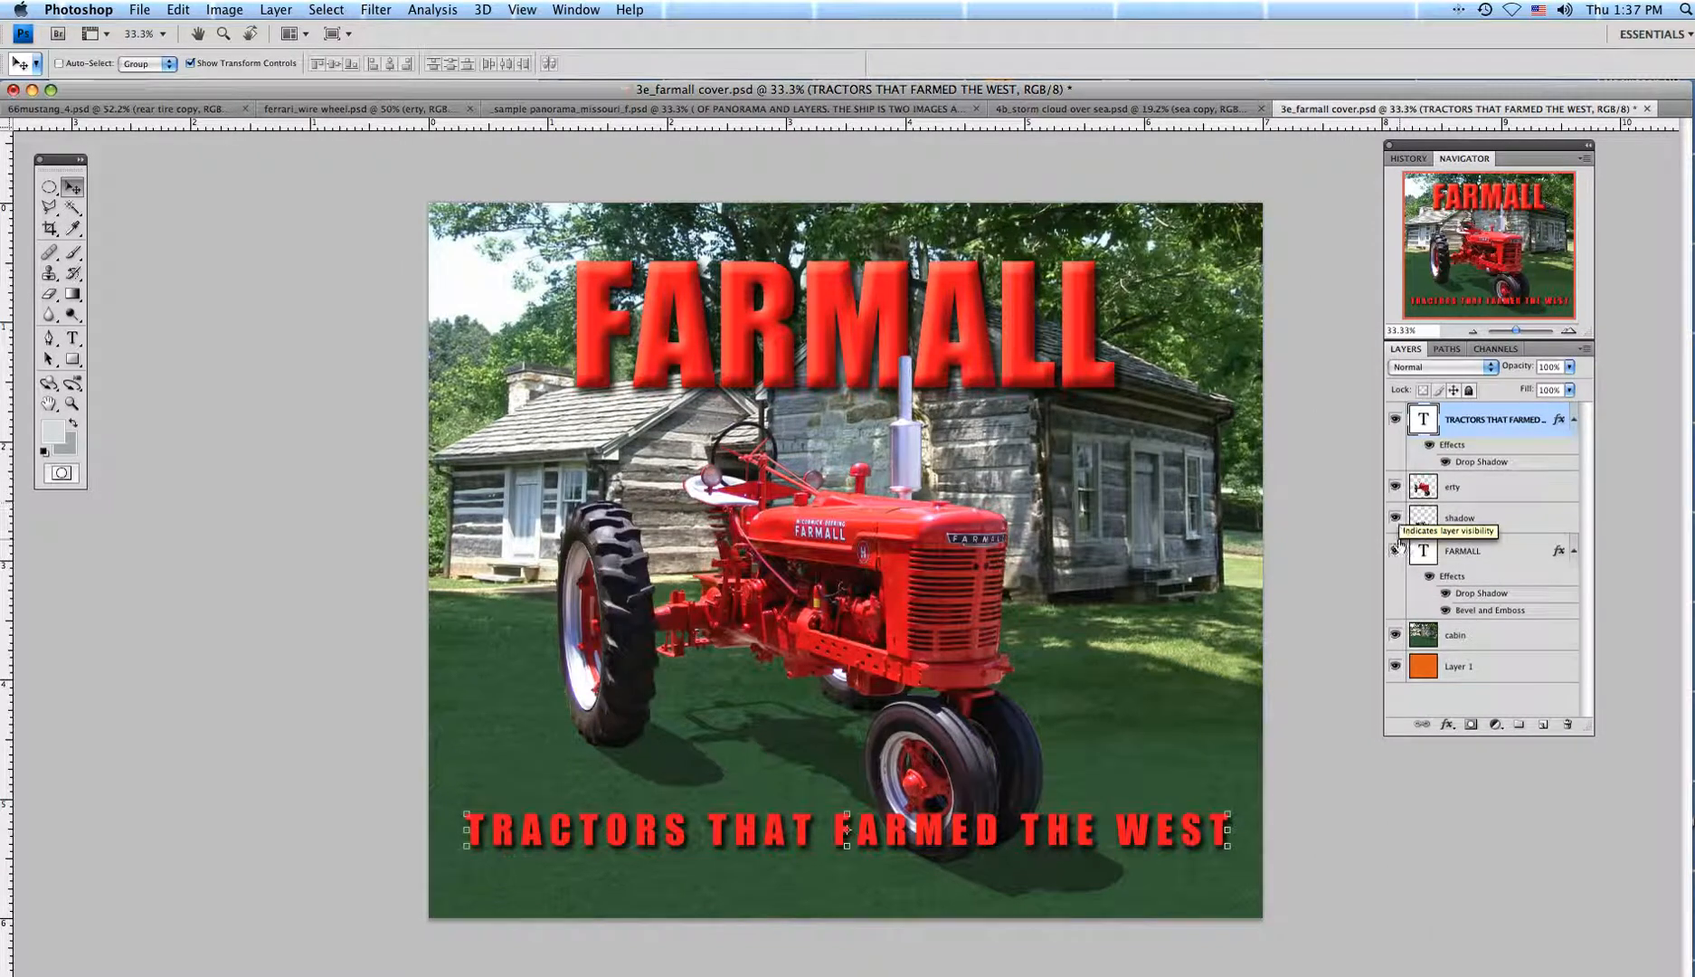
left_click(1396, 519)
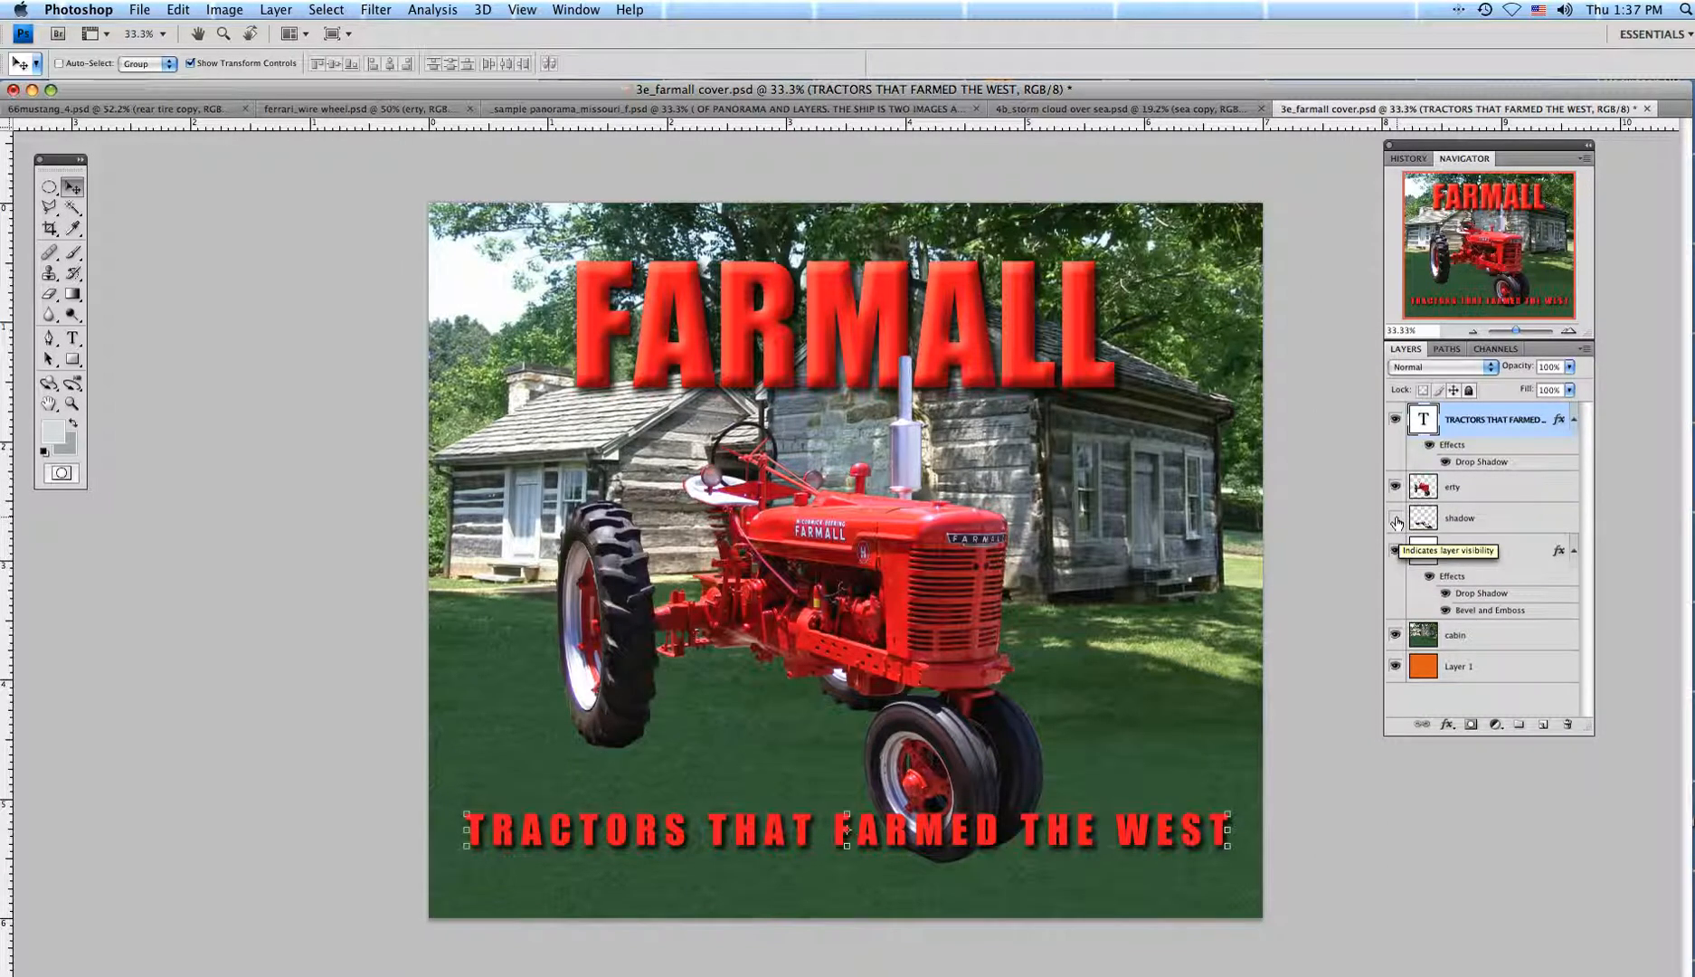
left_click(1395, 519)
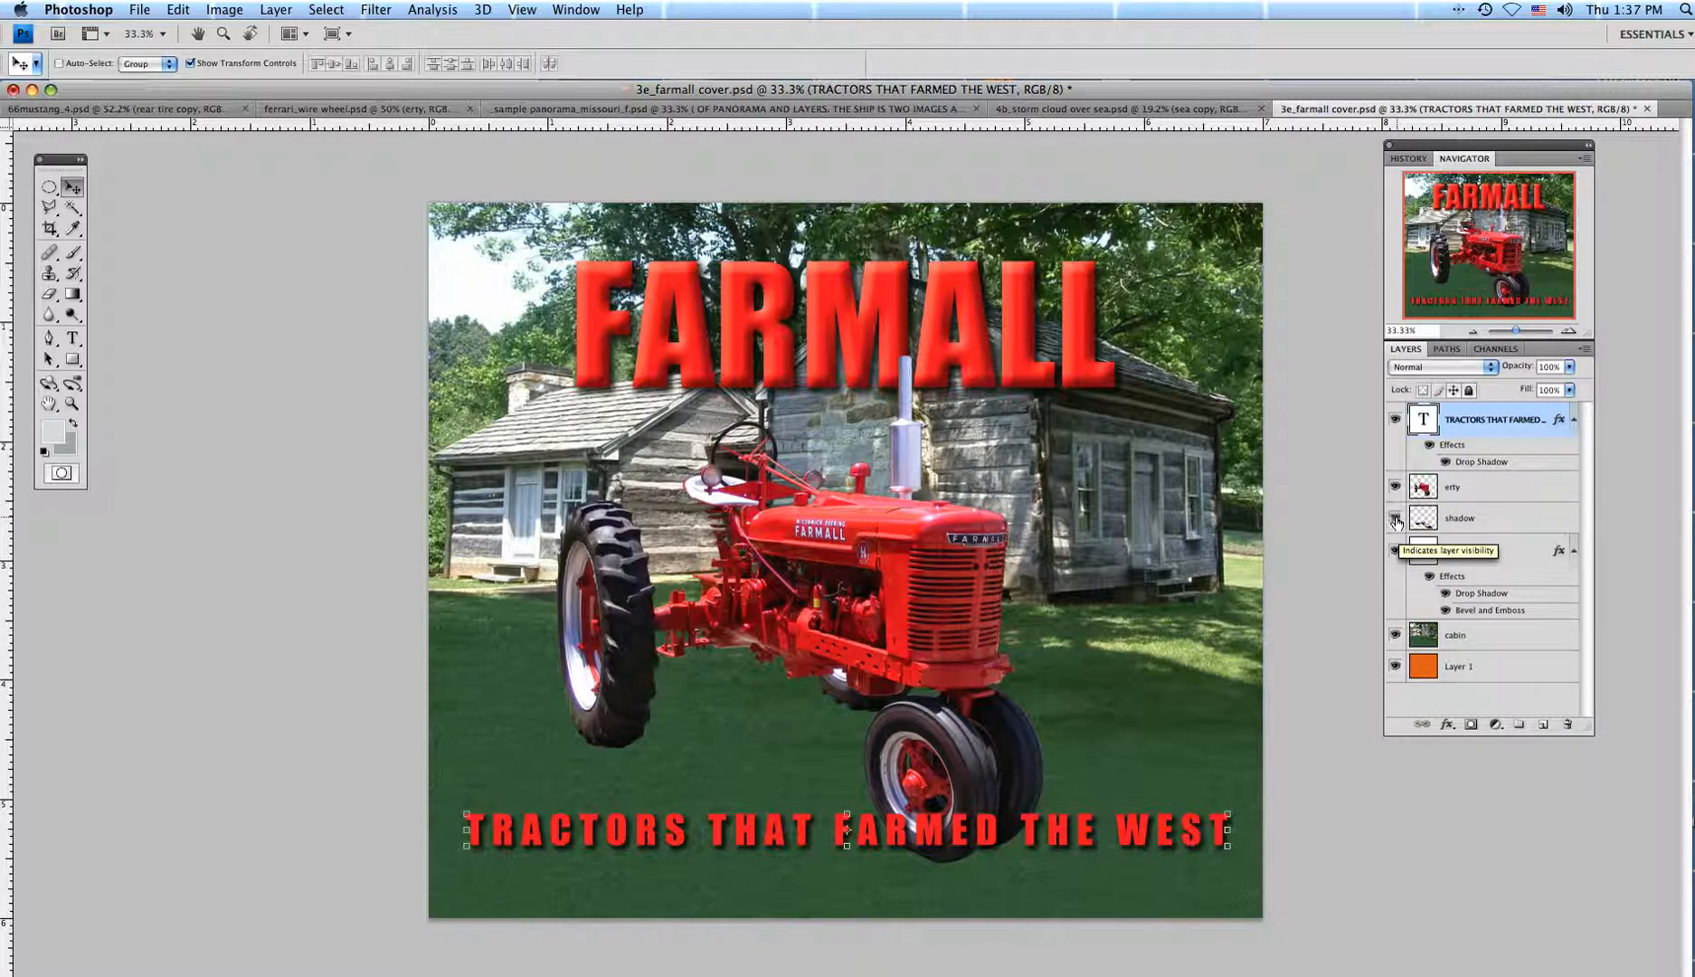
left_click(1396, 636)
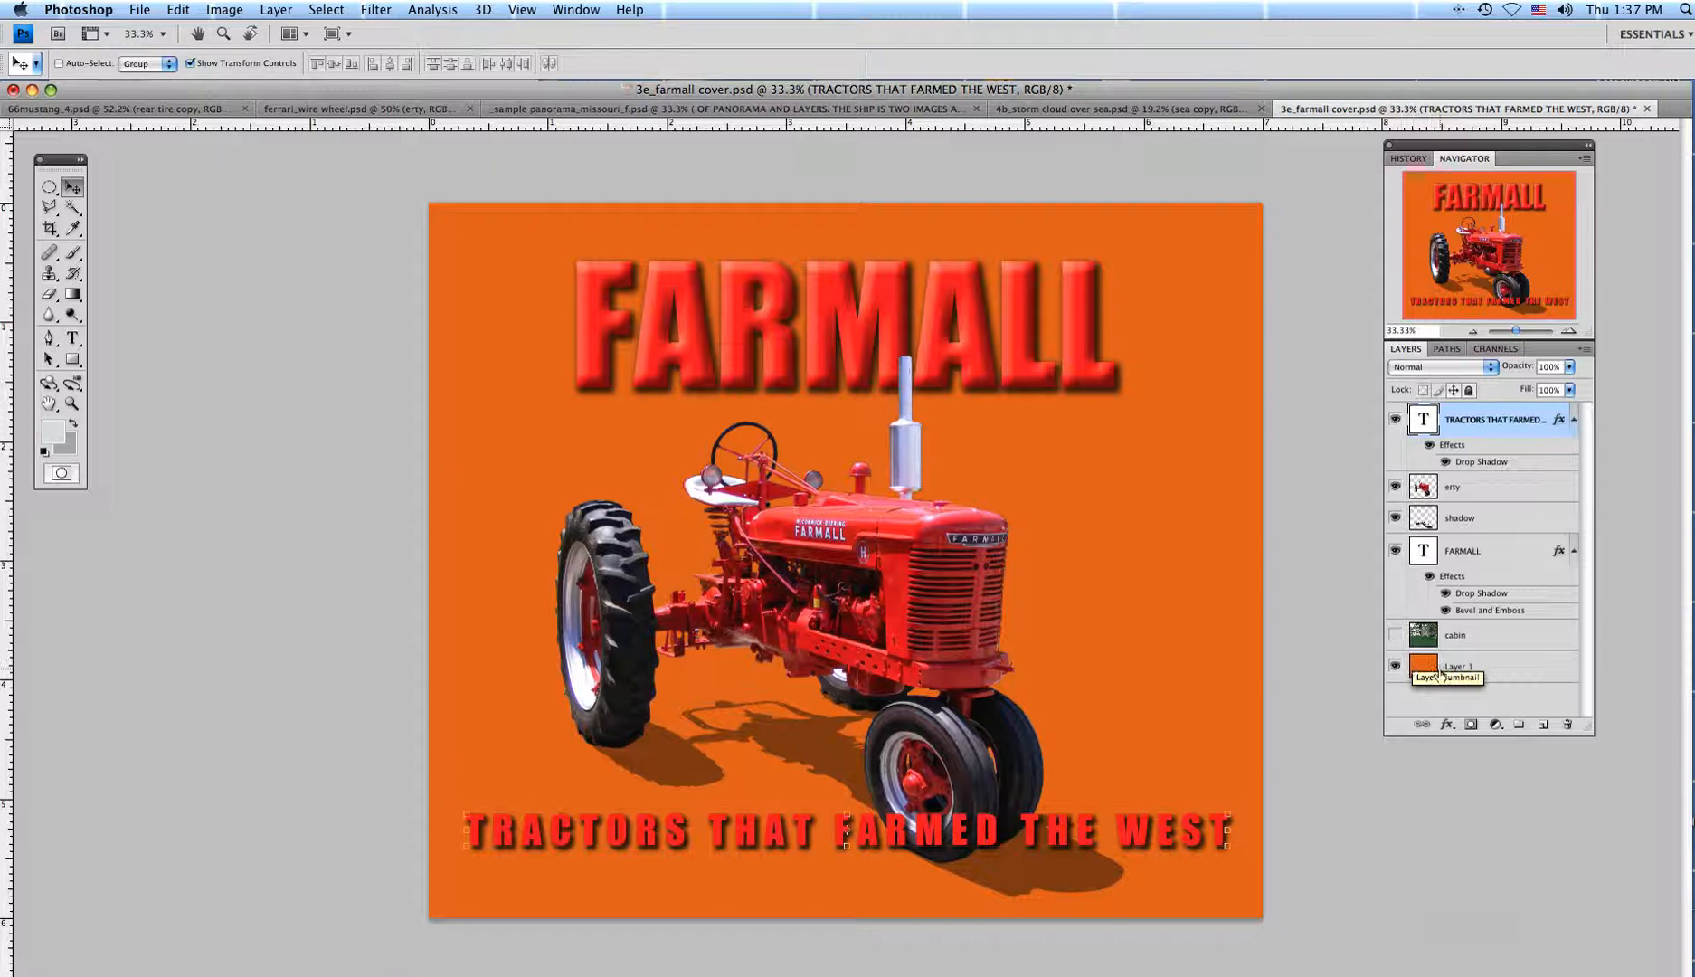
left_click(1392, 634)
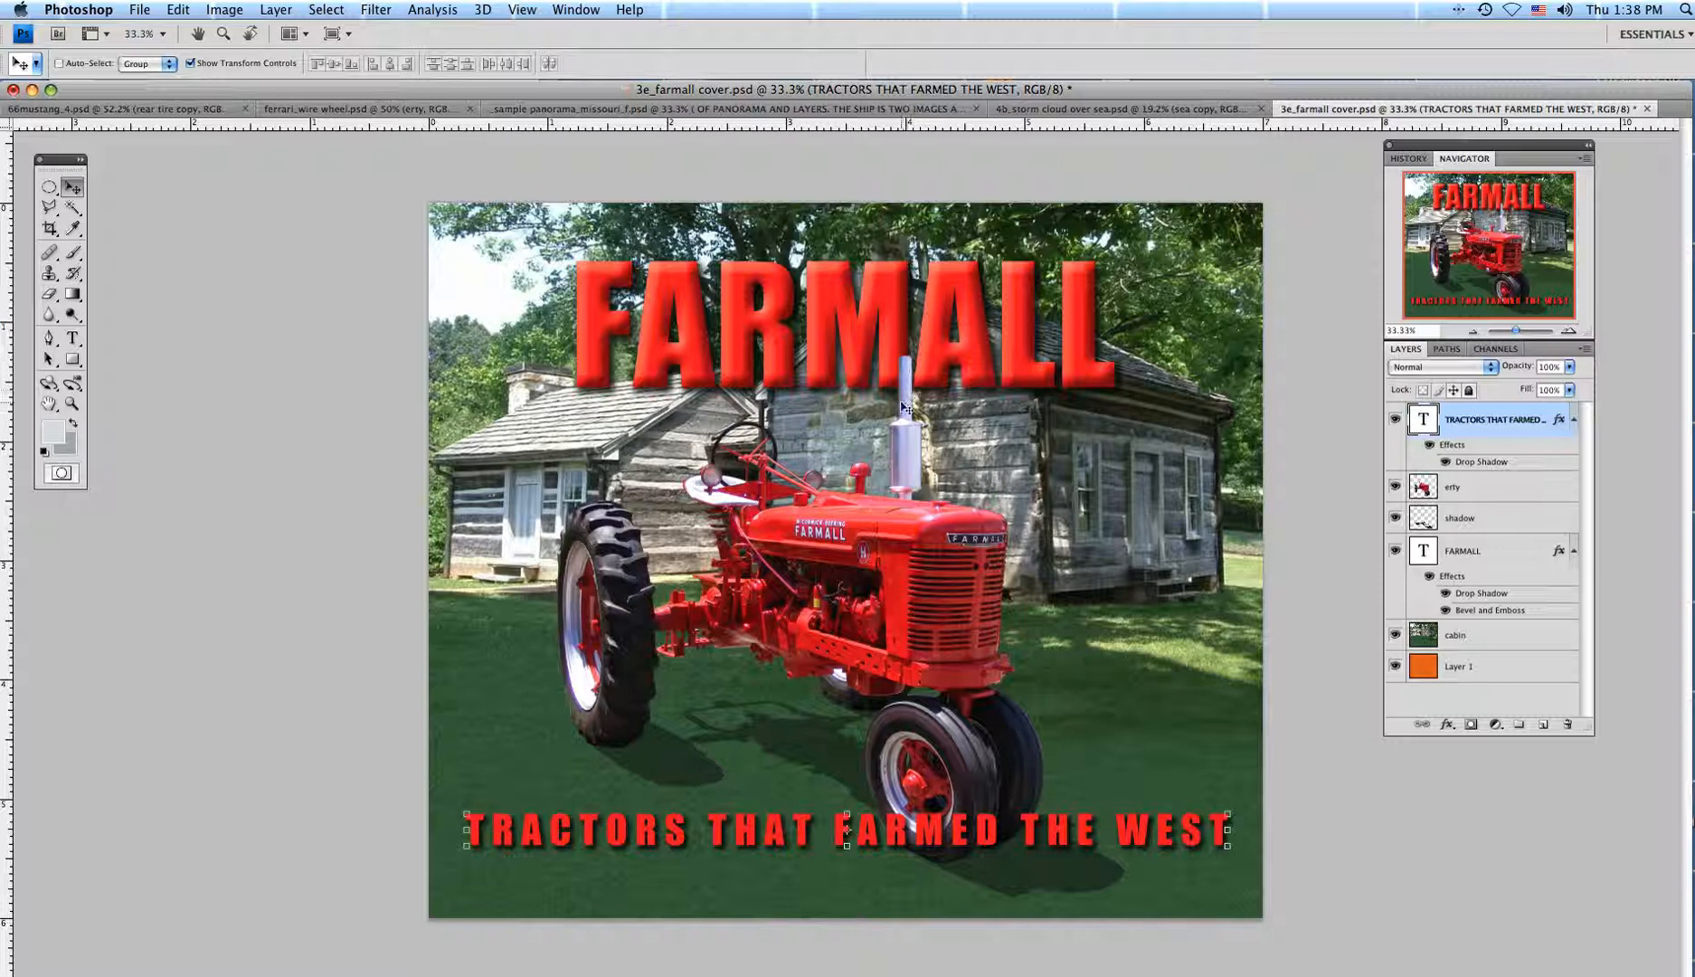
left_click(1395, 488)
left_click(1394, 488)
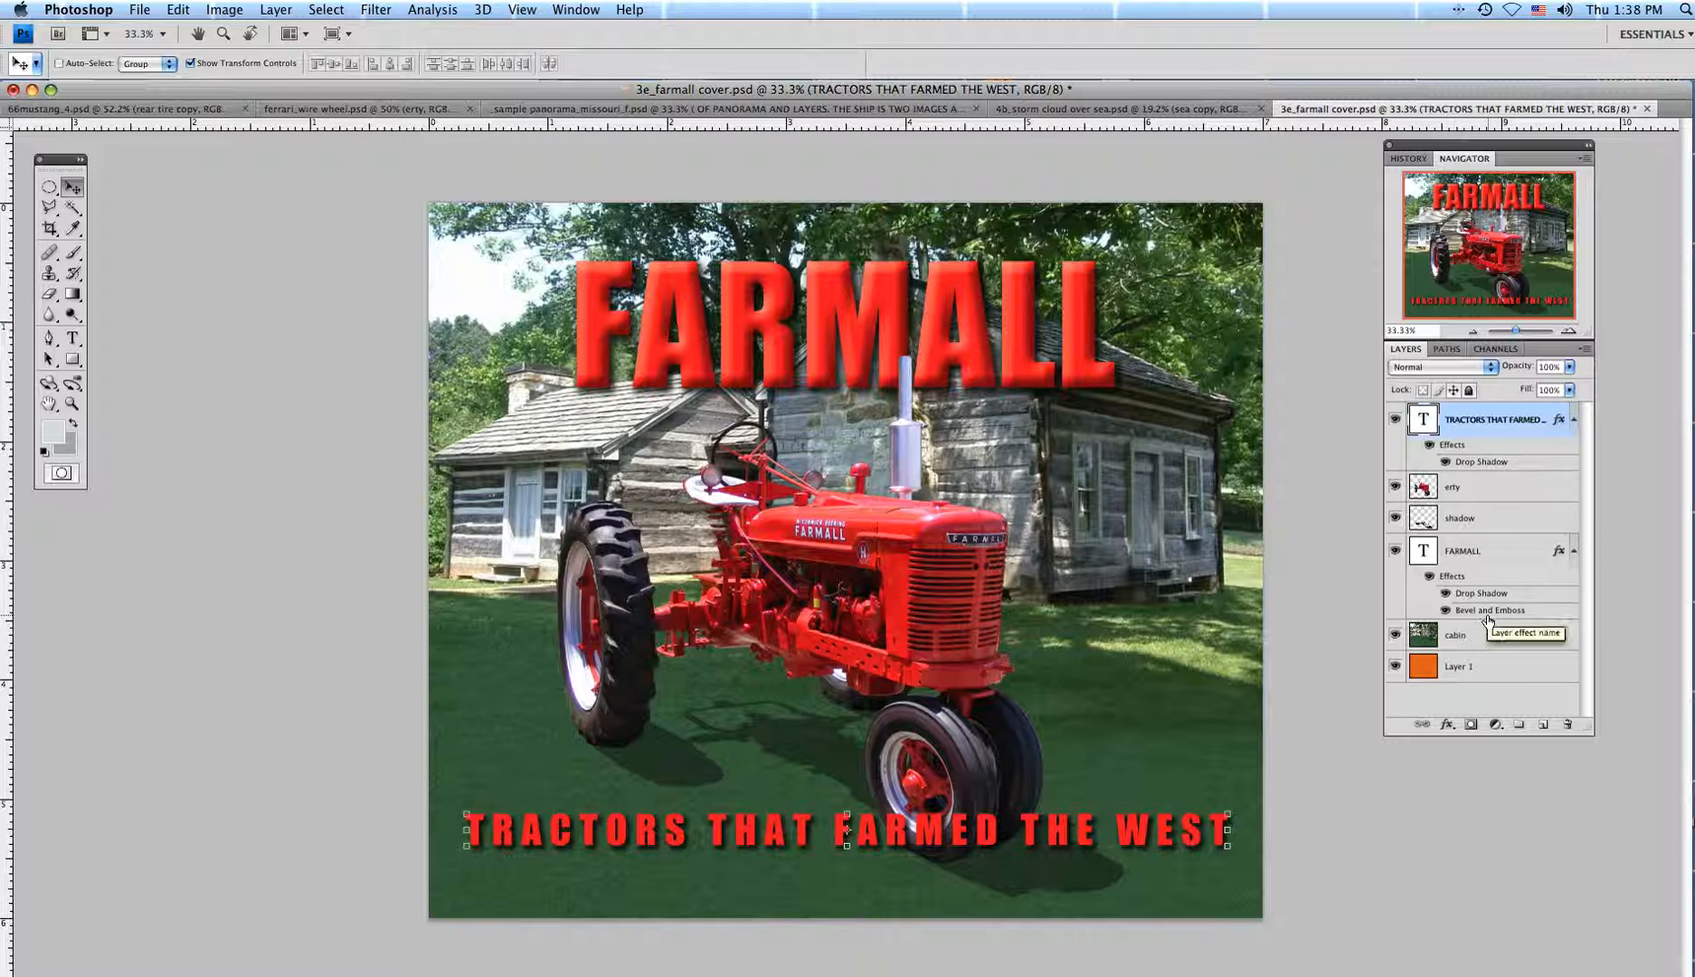
left_click(137, 13)
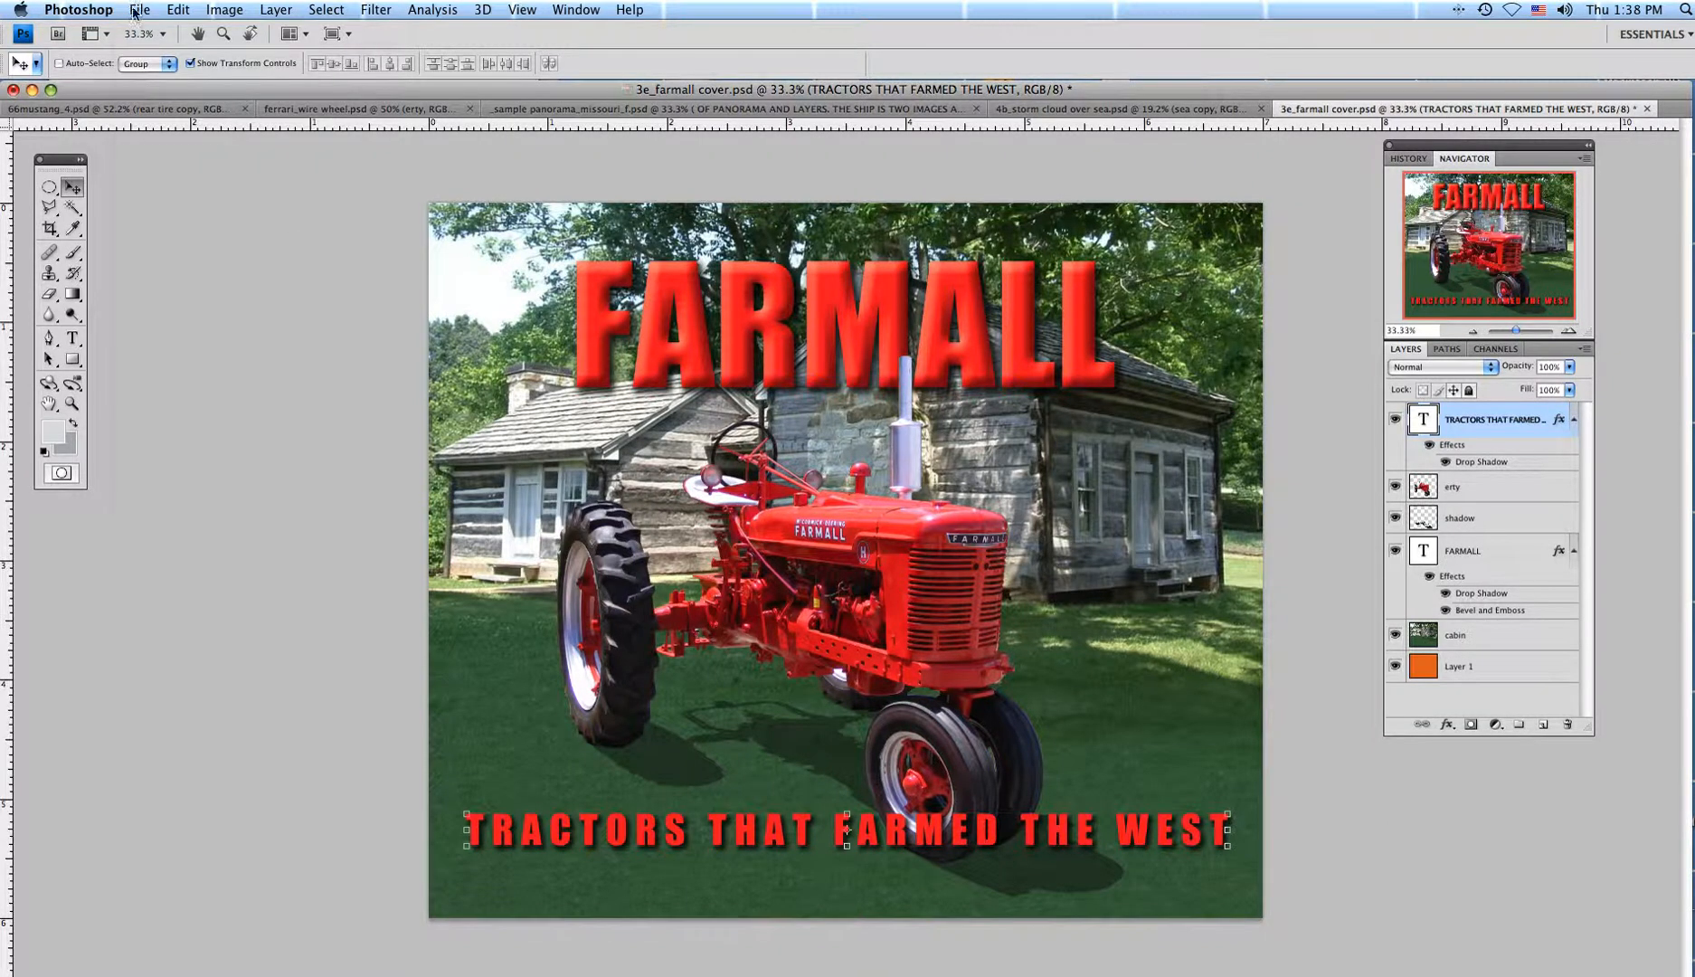
Save the layered cover as 3e_farmall cover.psd on the Desktop with maximum compatibility.
left_click(182, 240)
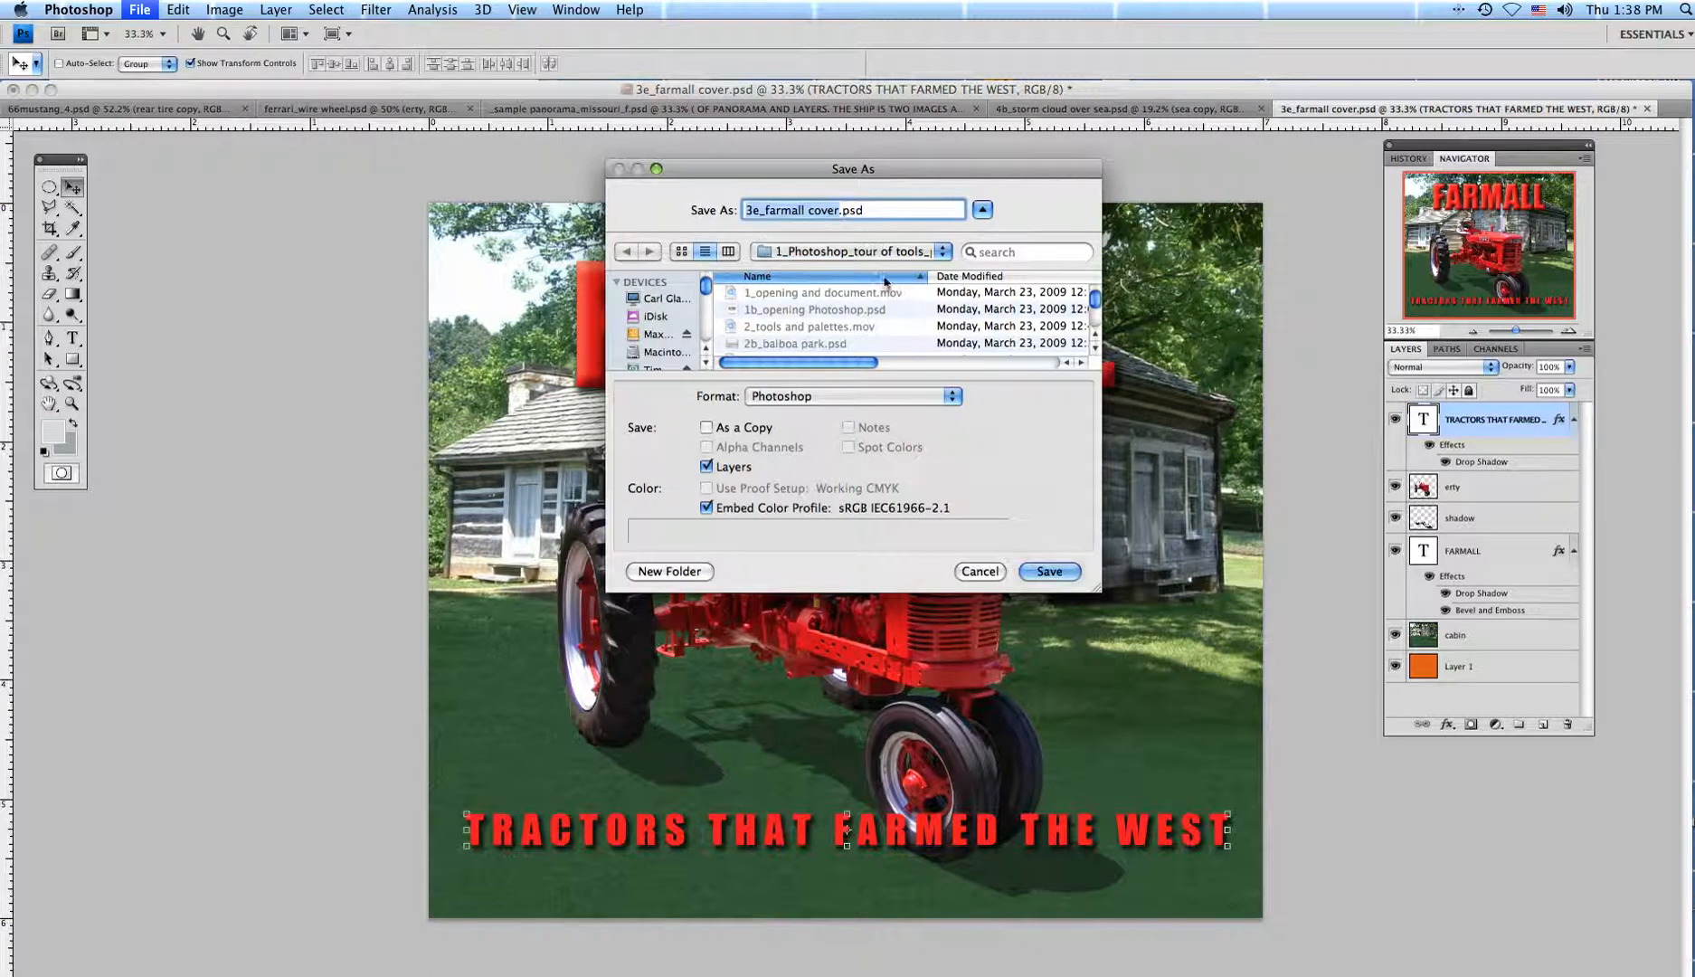
left_click(945, 254)
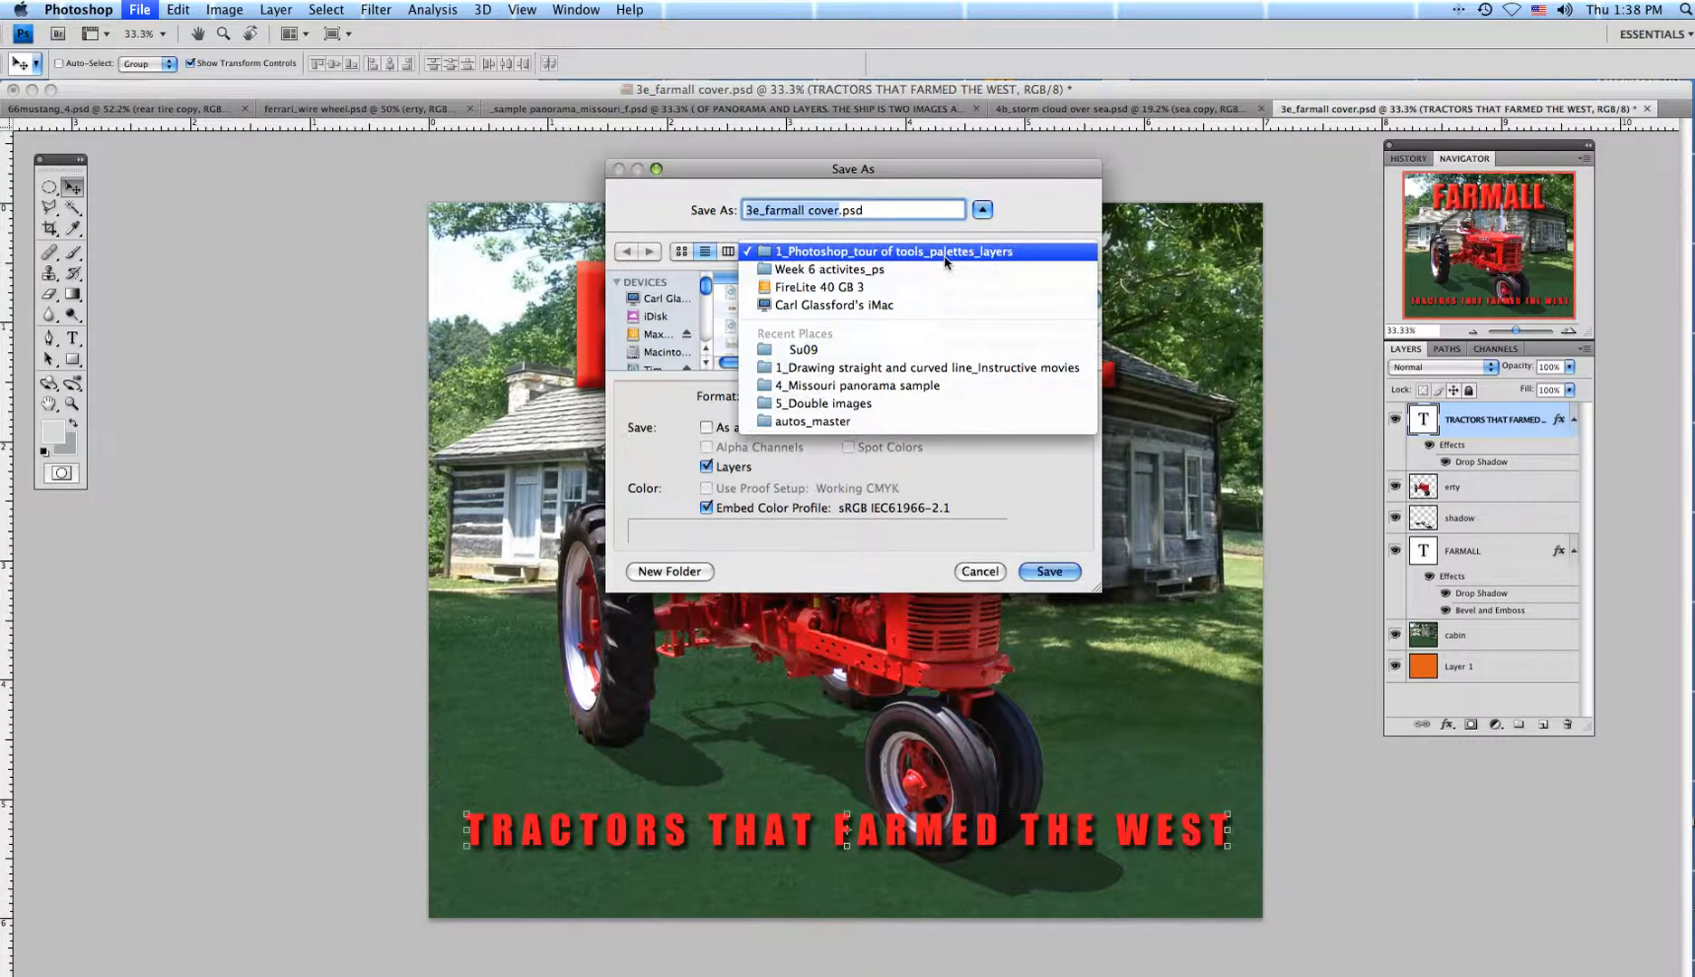
left_click(944, 262)
scroll(707, 303, "down", 2)
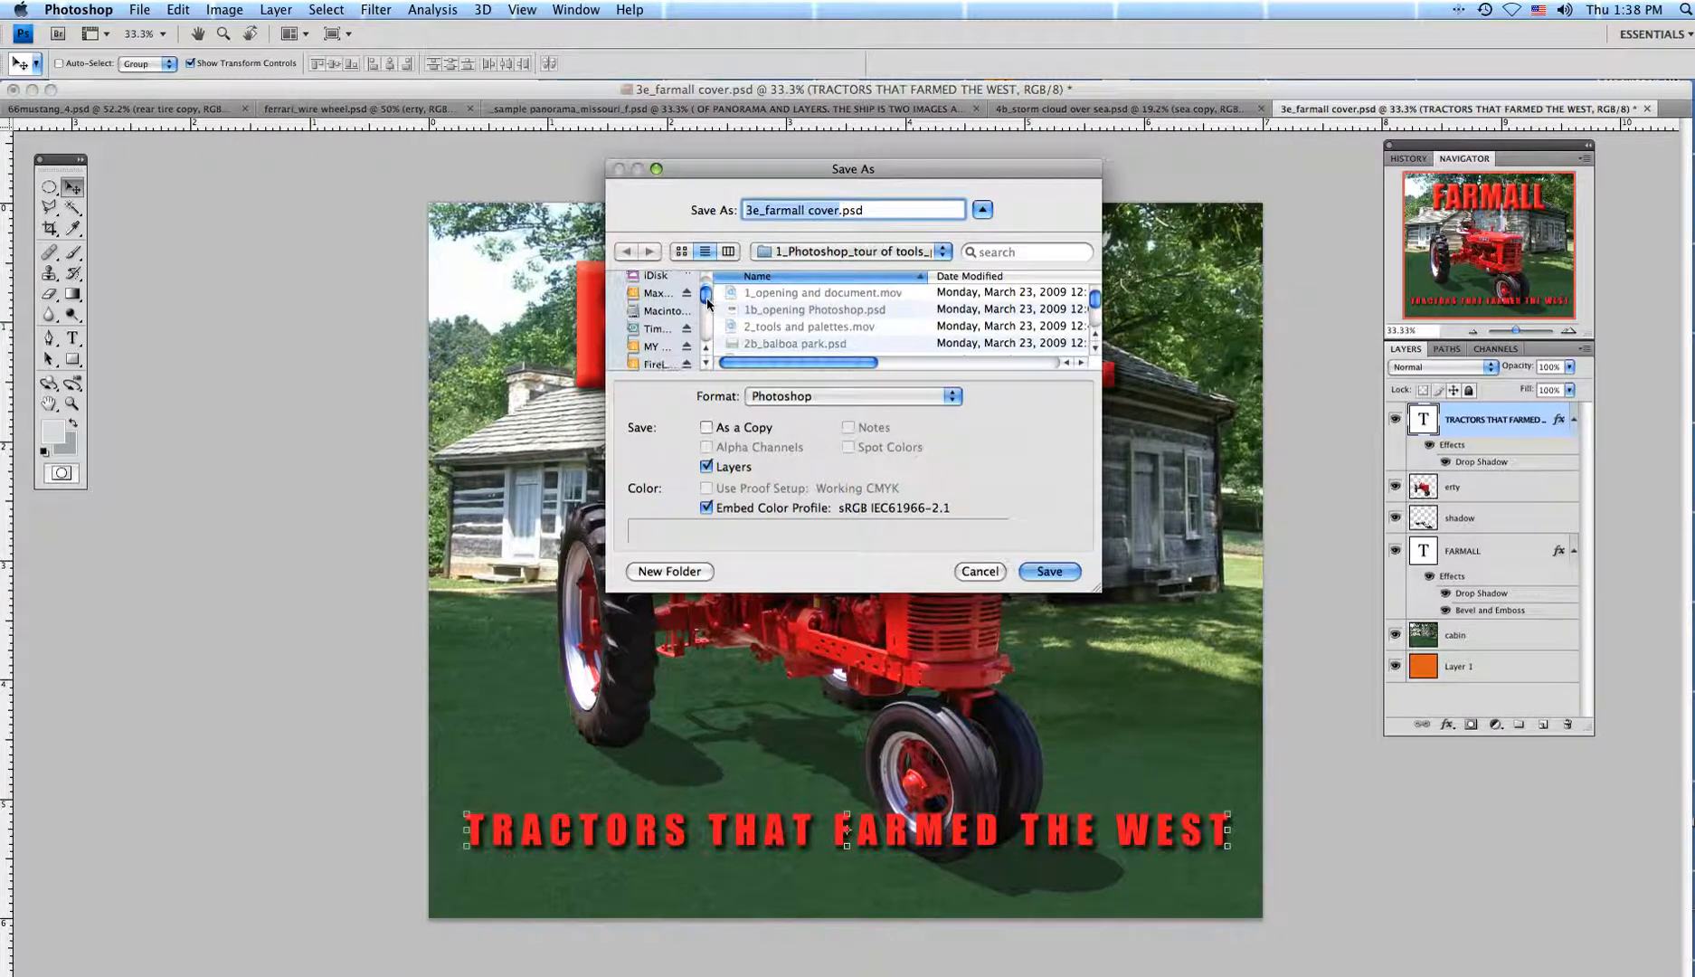
scroll(707, 303, "down", 3)
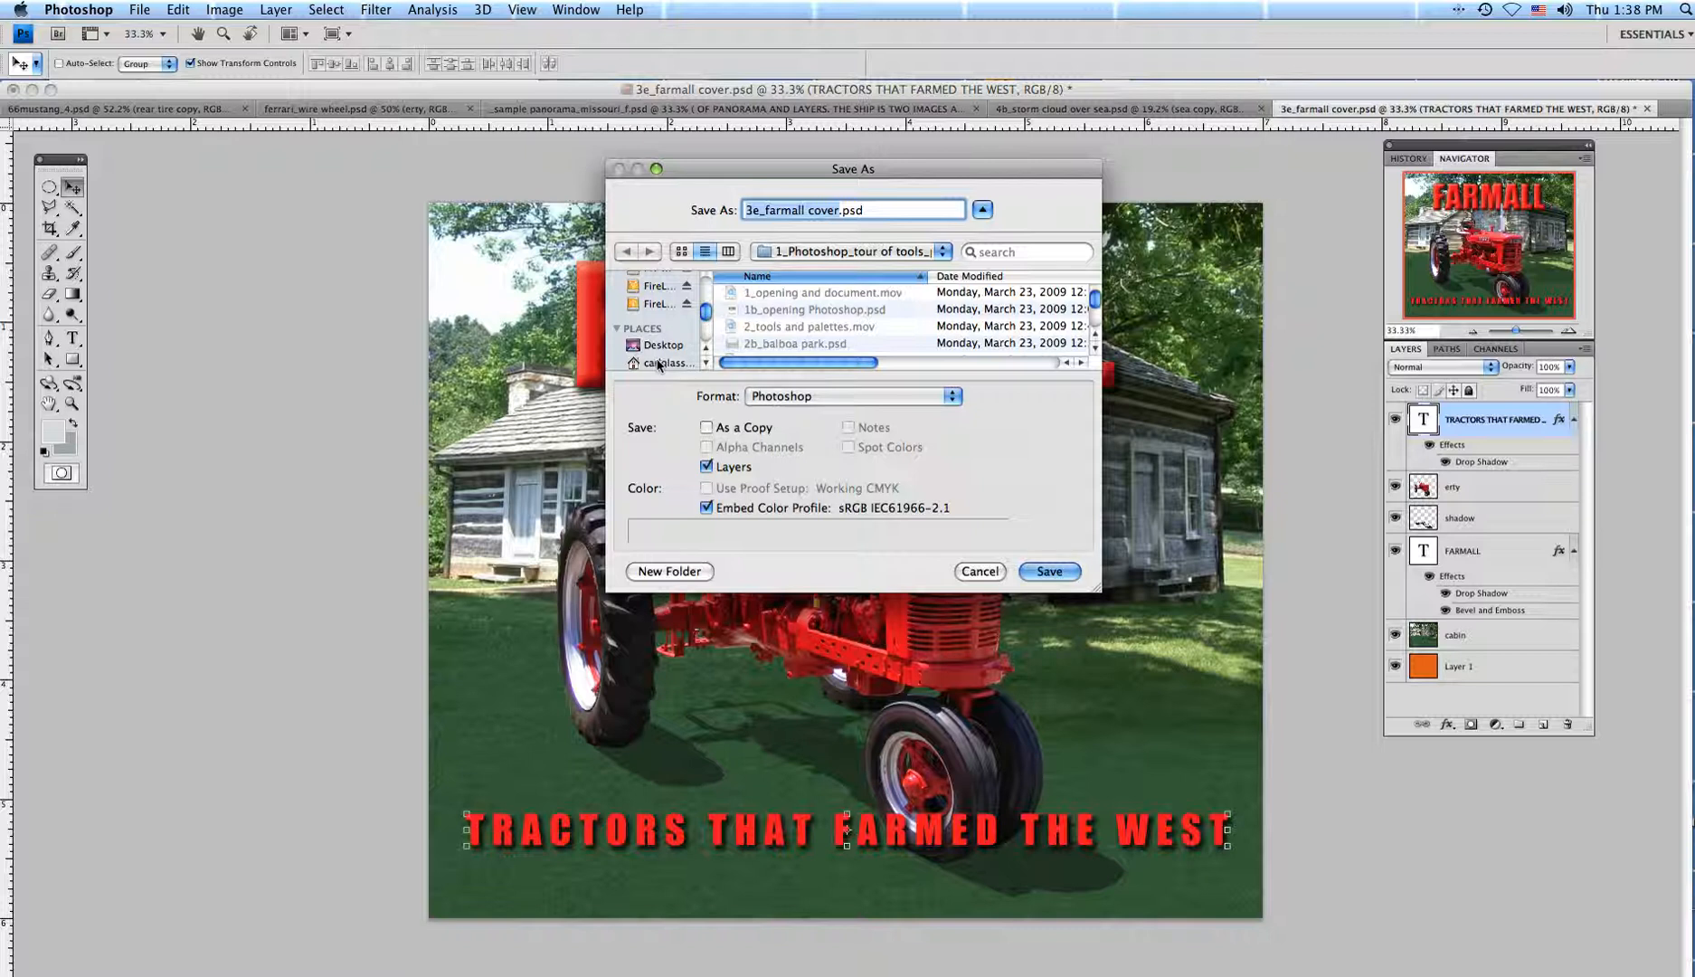
left_click(639, 347)
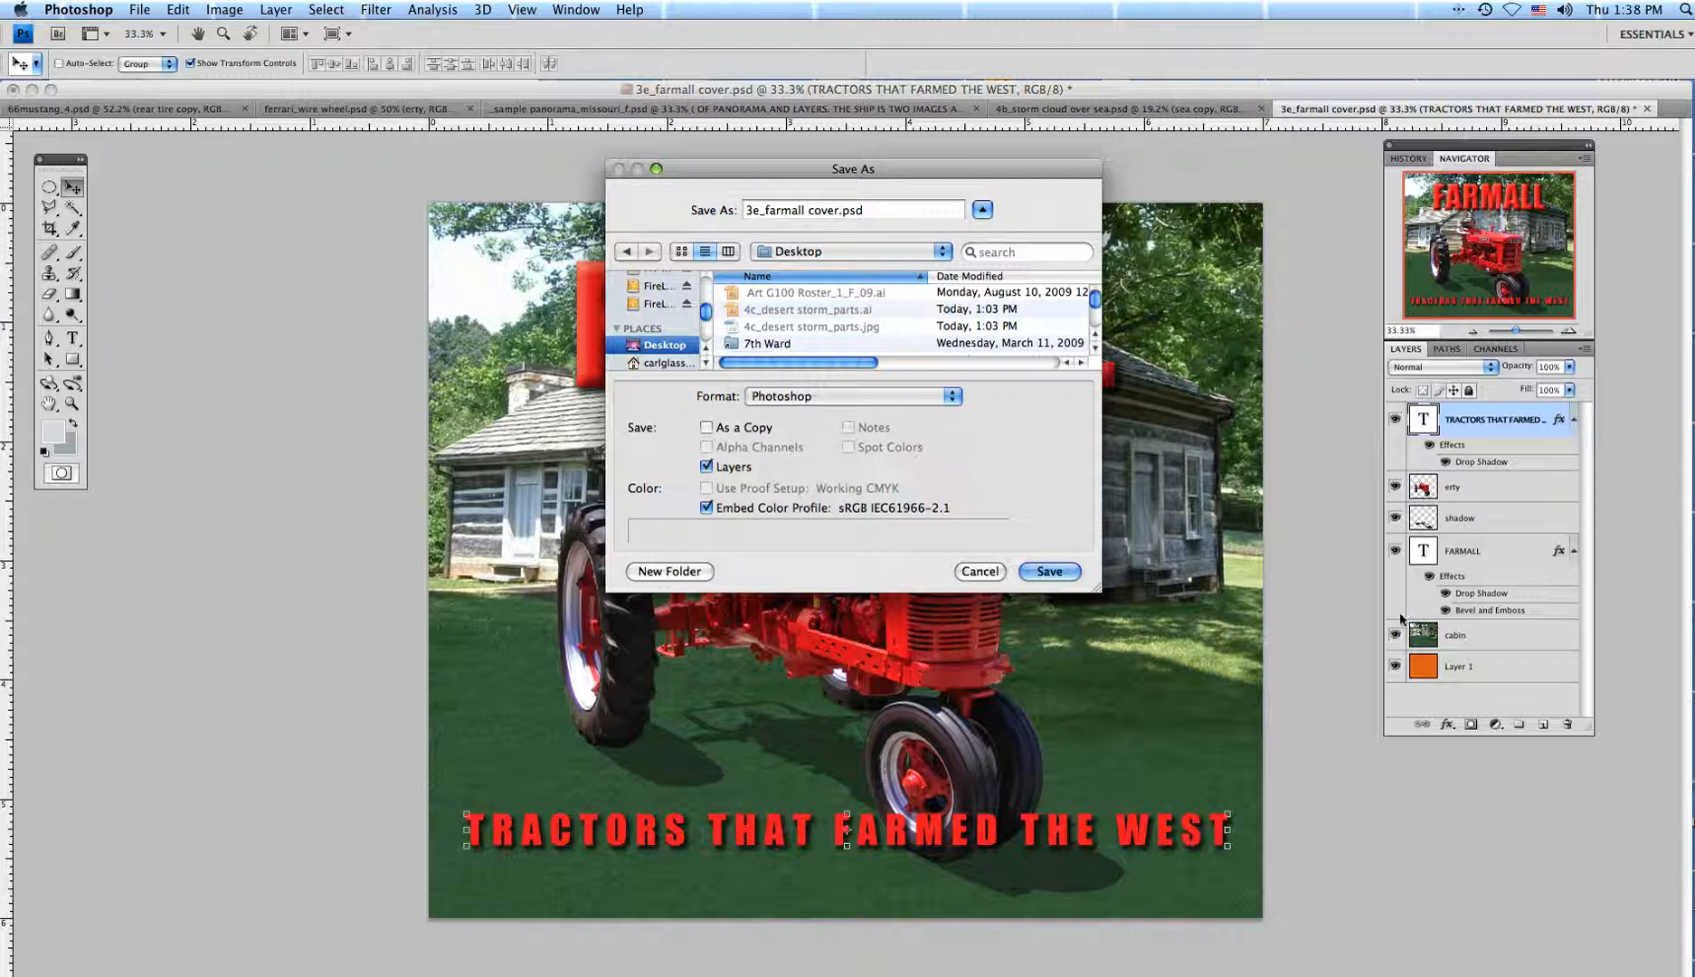
left_click(1052, 573)
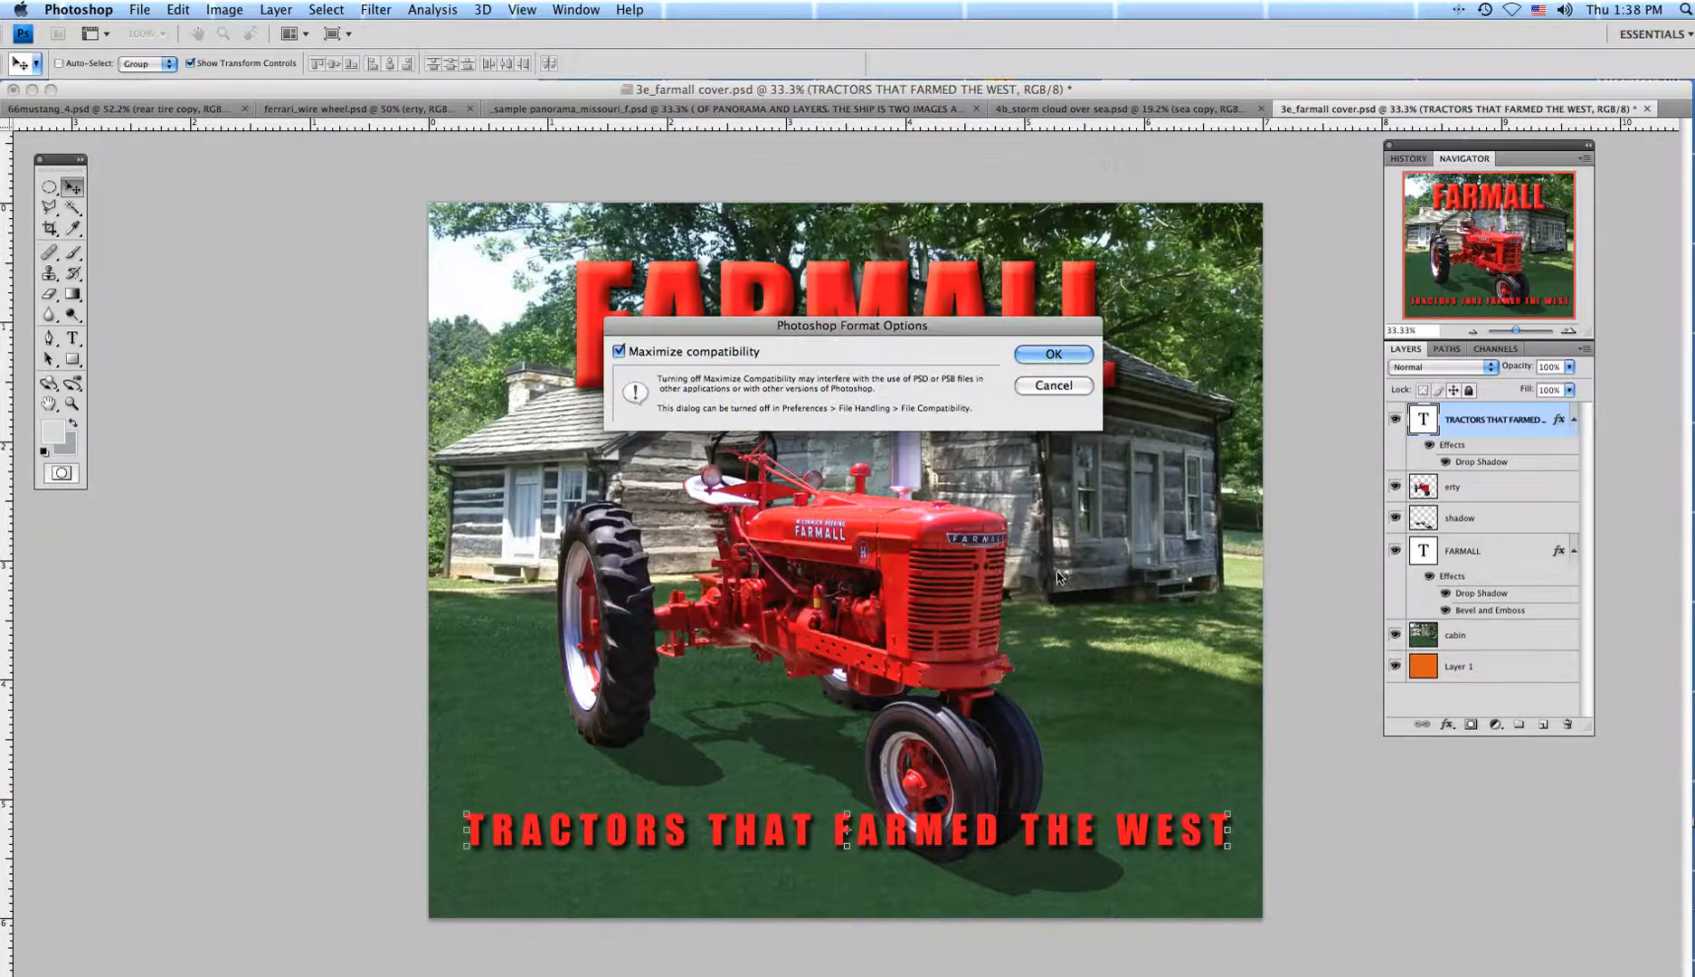
left_click(1046, 358)
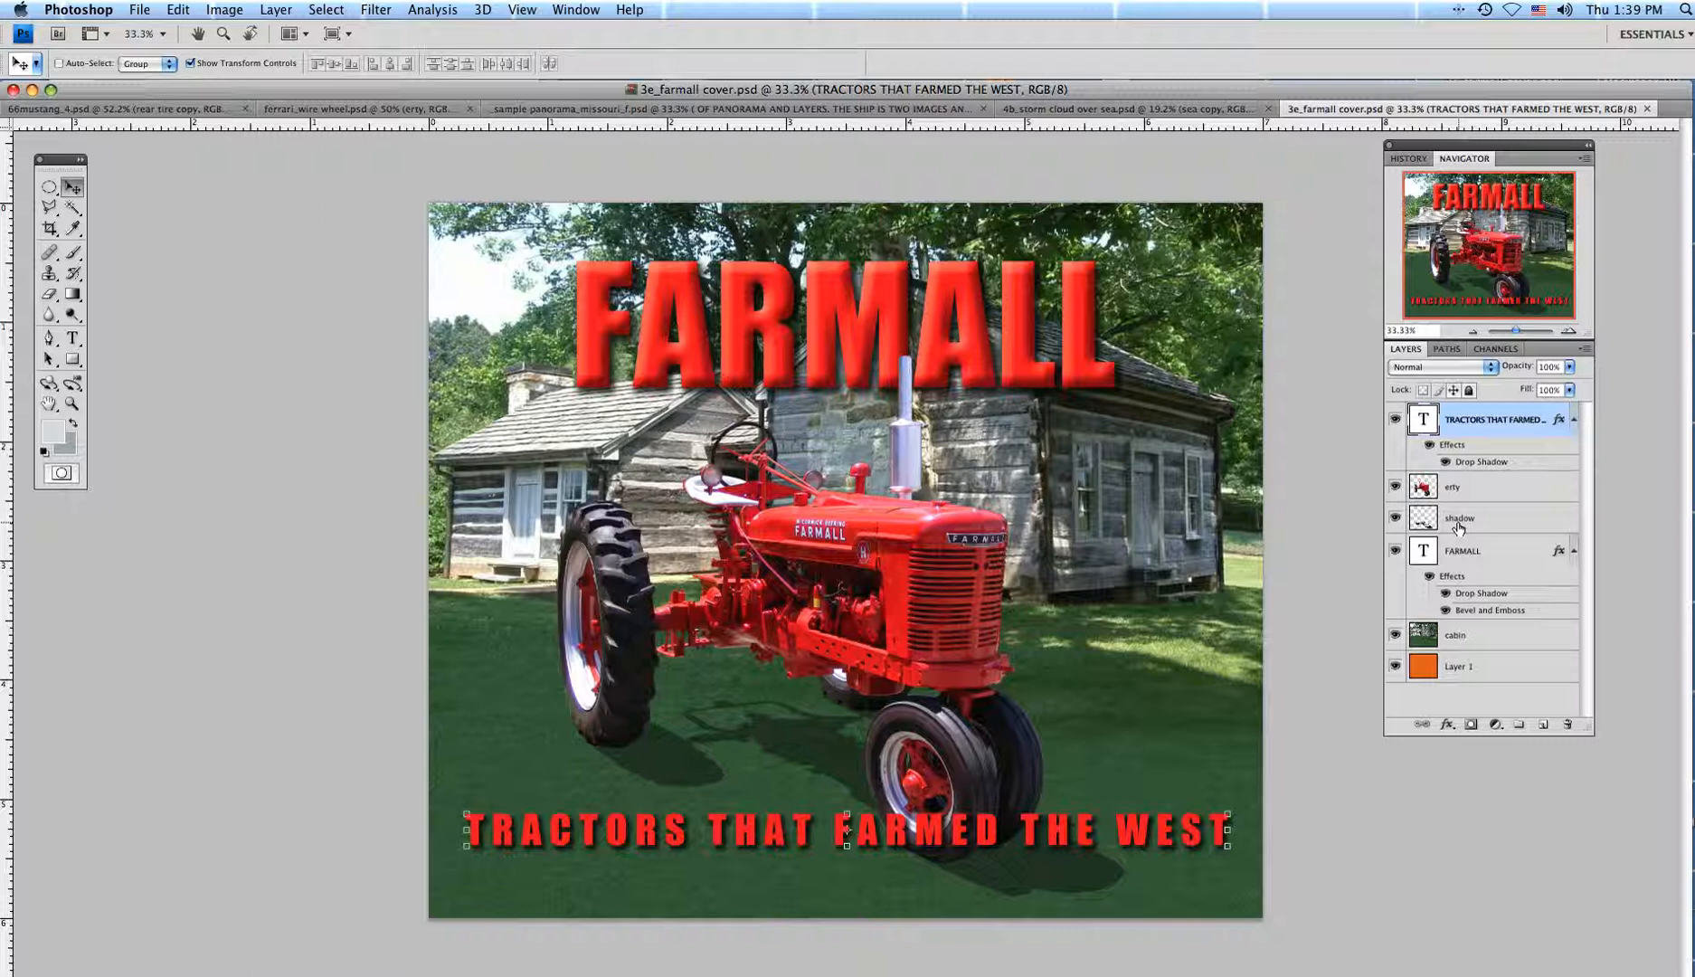
Flatten the title, tractor, cabin and subtitle layers into one Background layer.
left_click(1589, 349)
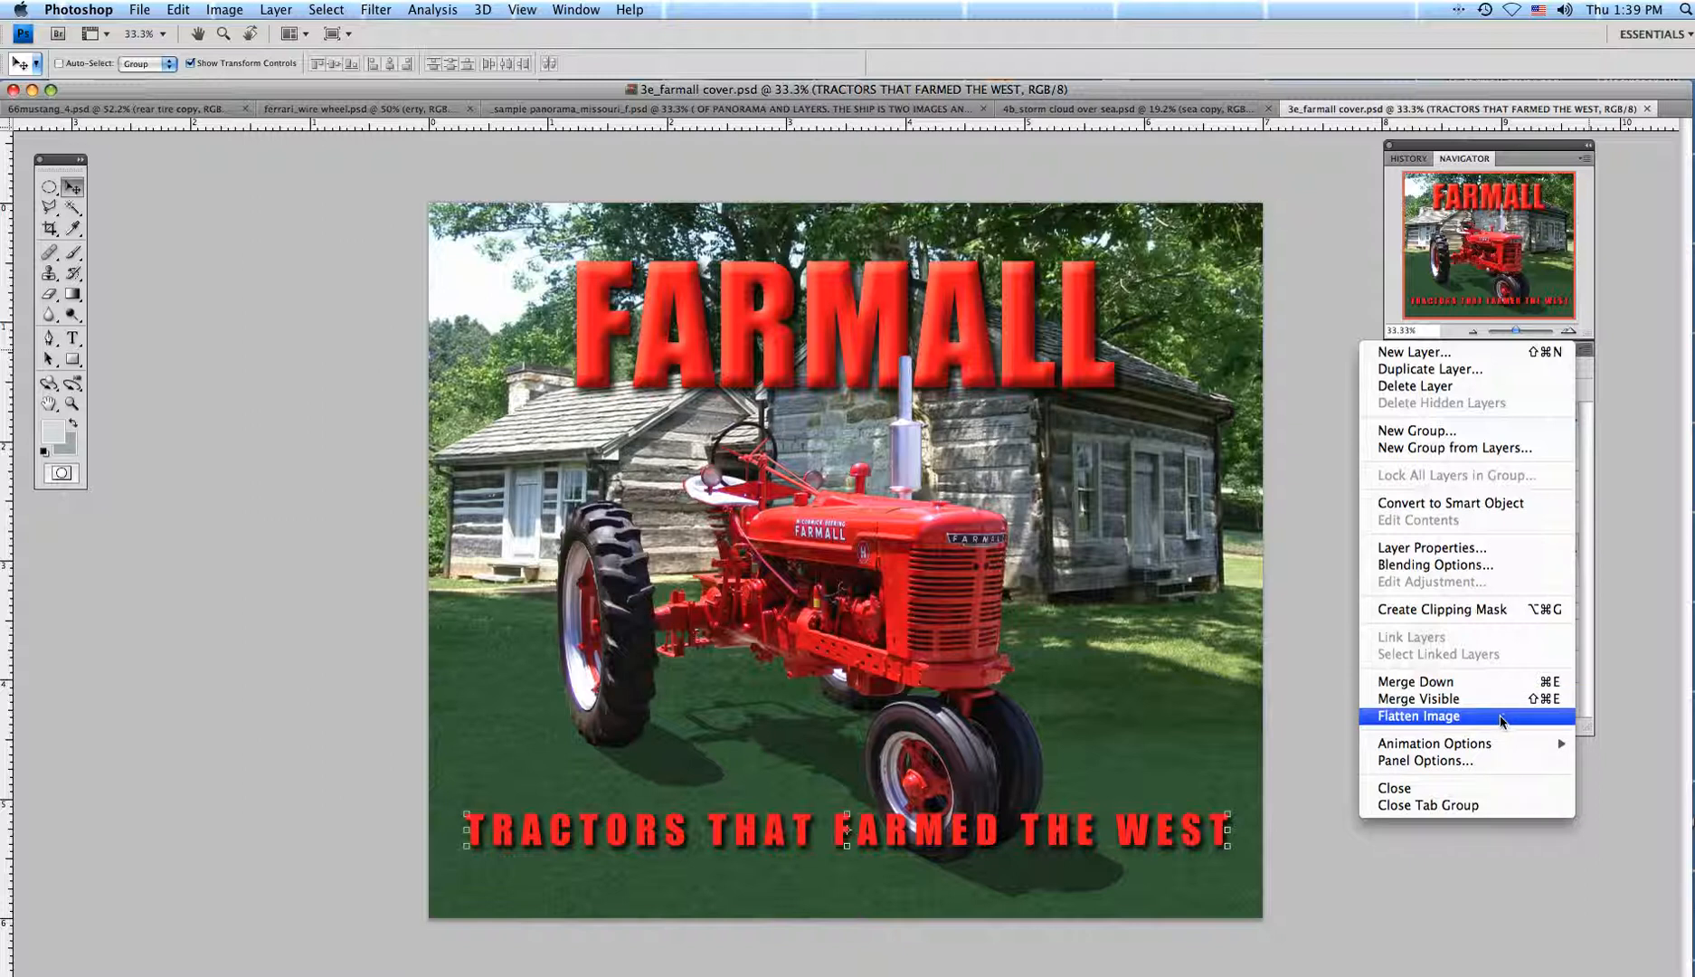
left_click(1502, 719)
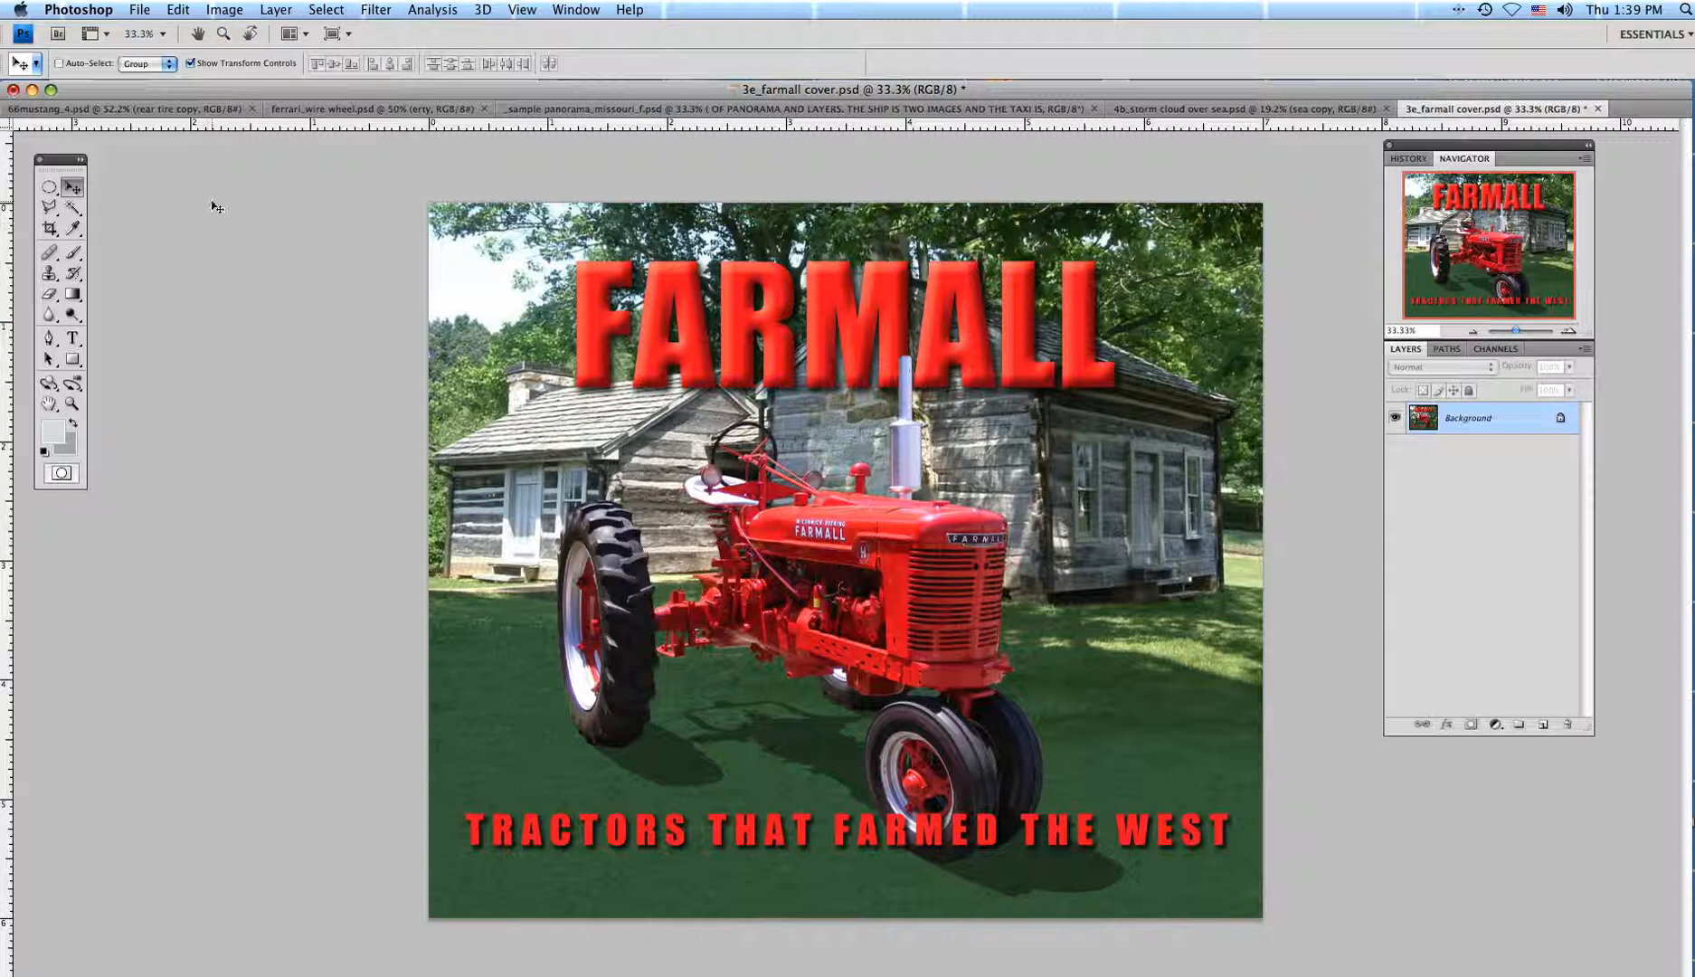
left_click(239, 11)
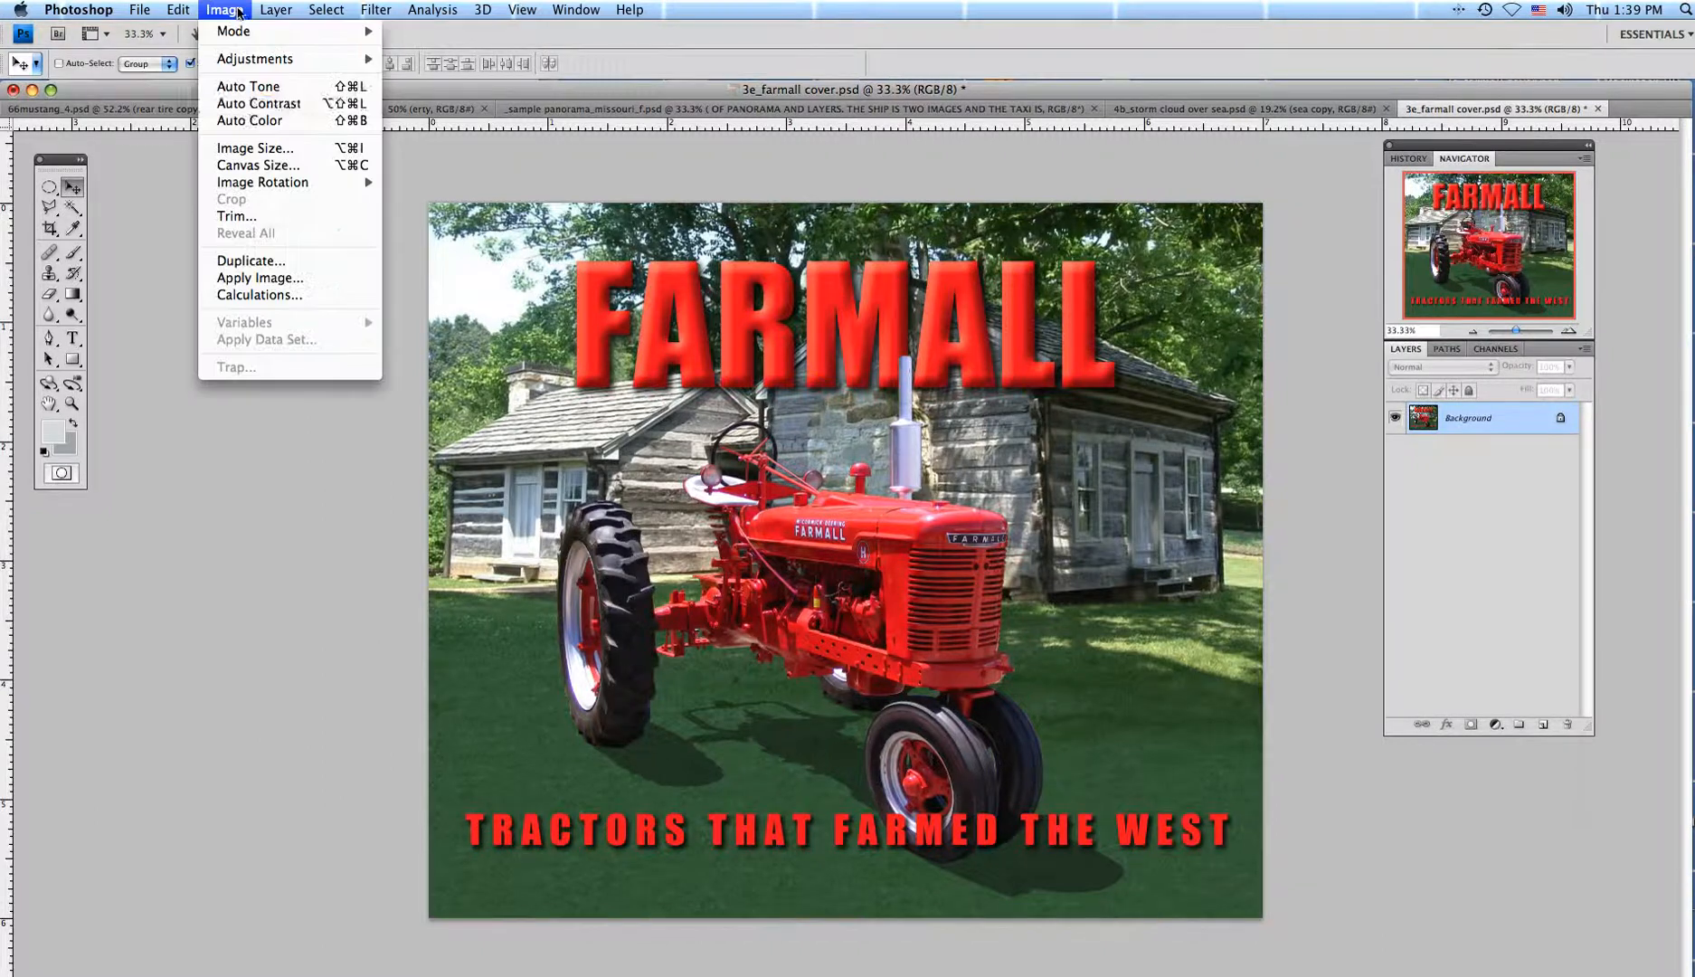
Resample the image from 400 to 200 pixels/inch, making it 1400 × 1200 pixels at 7 × 6 inches.
left_click(248, 149)
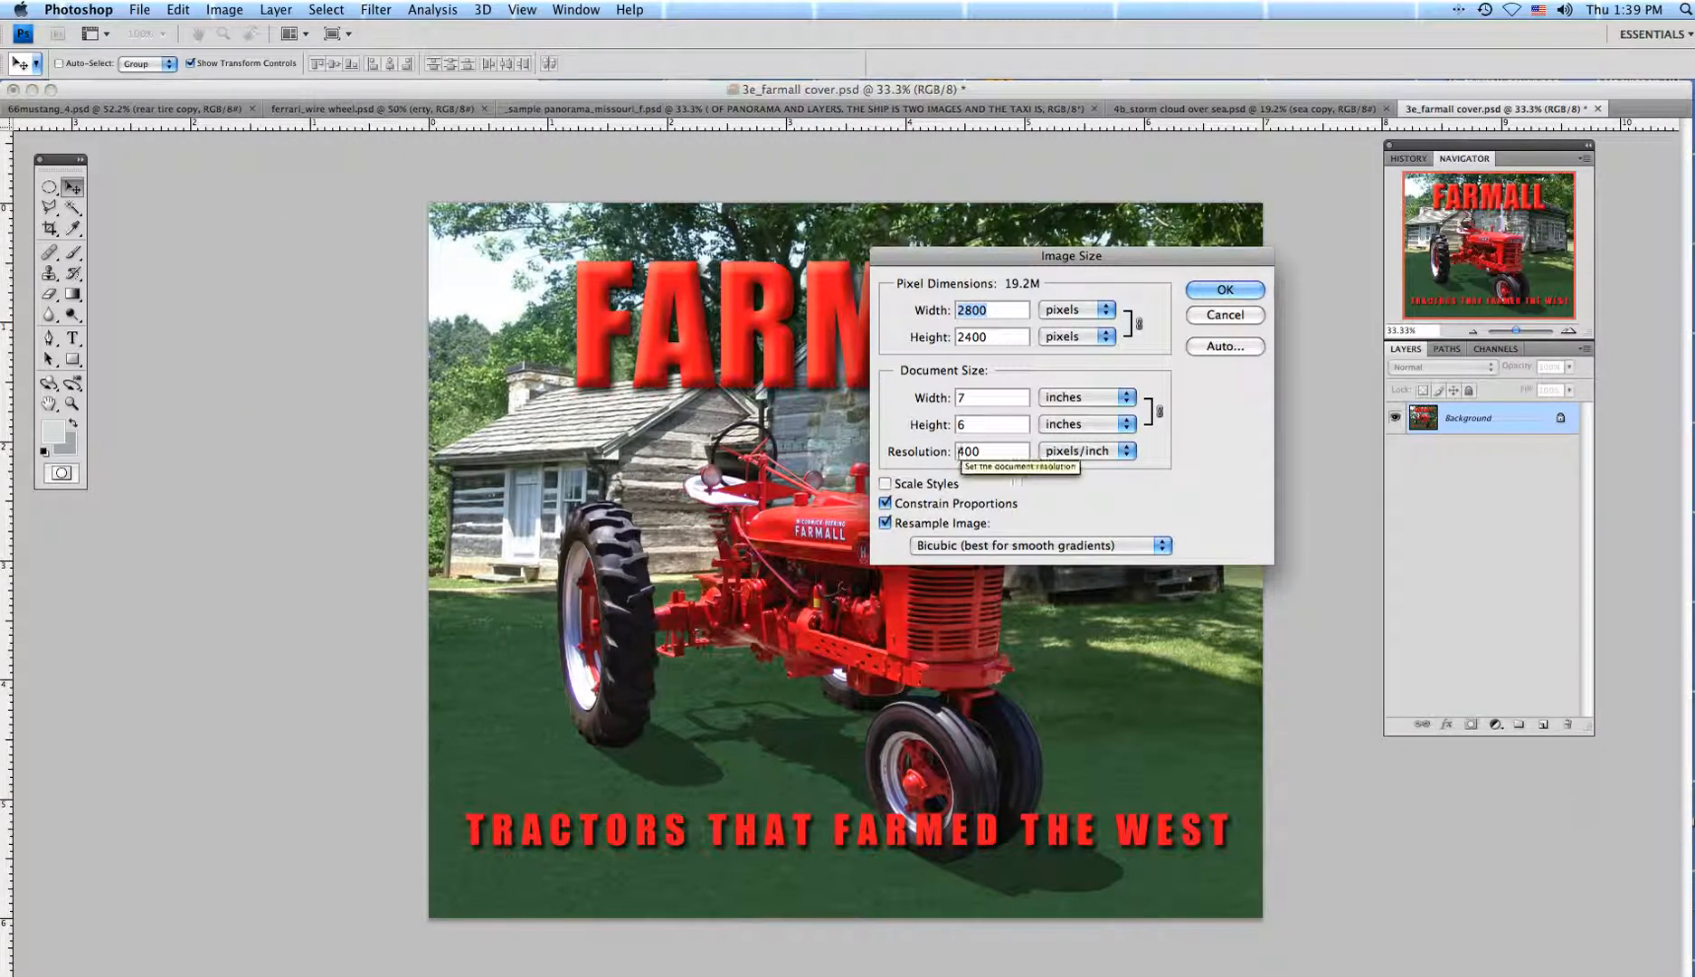
left_click(959, 451)
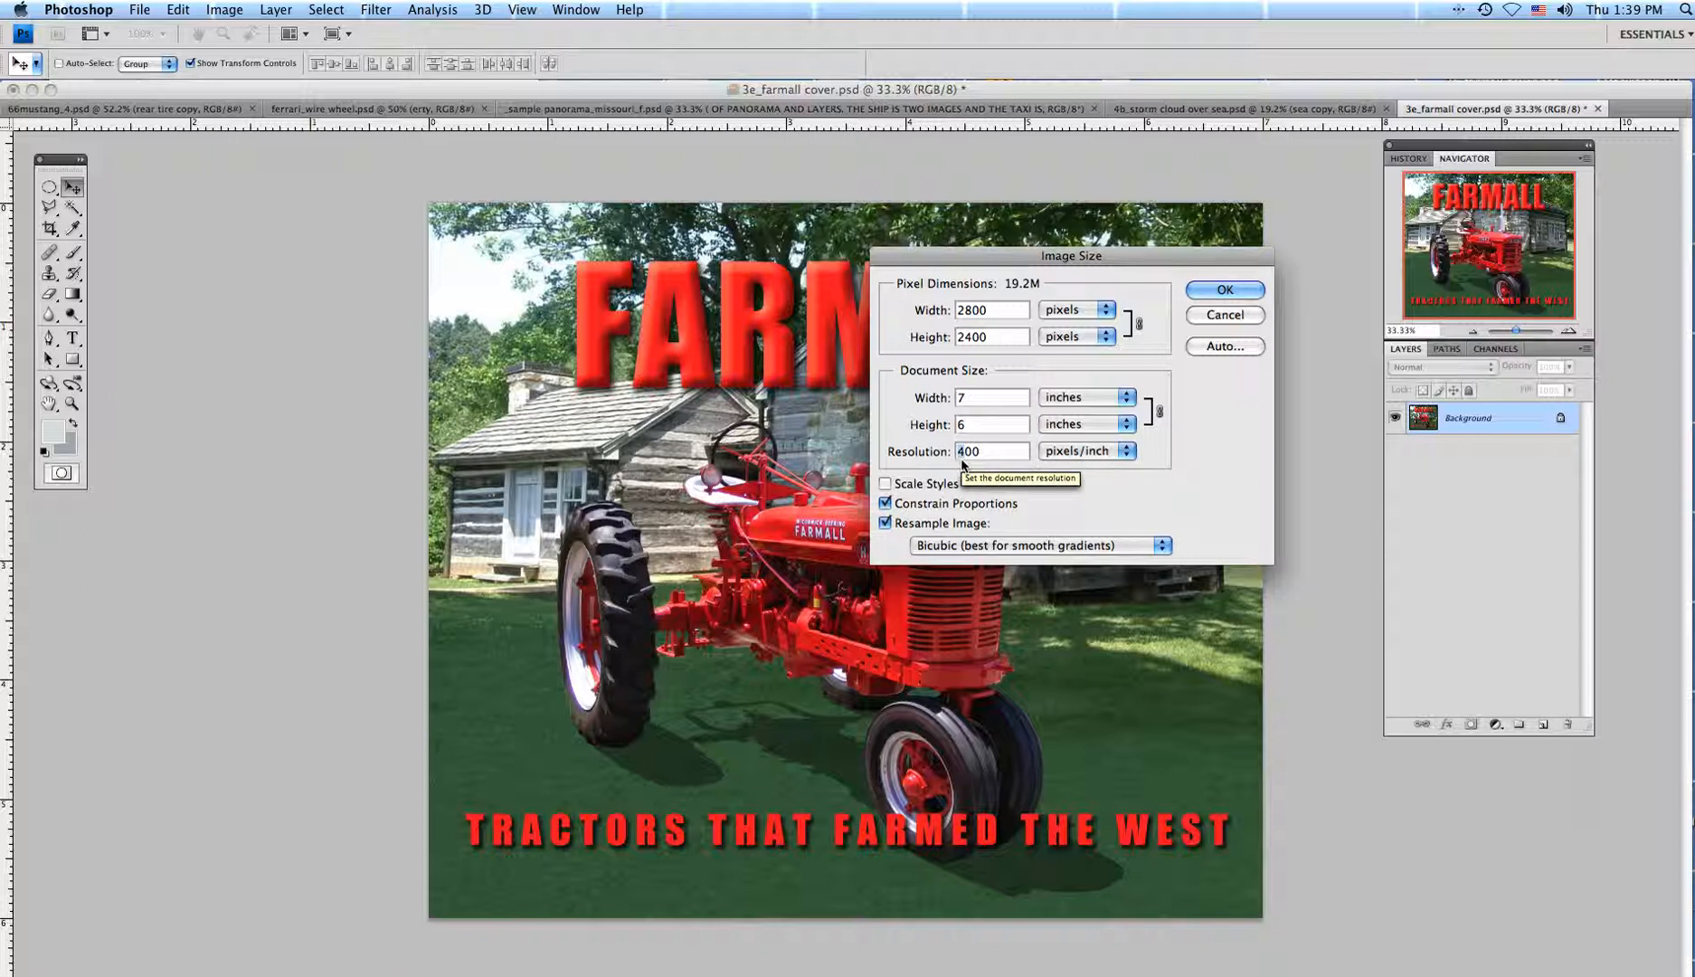
key("Delete")
type("2")
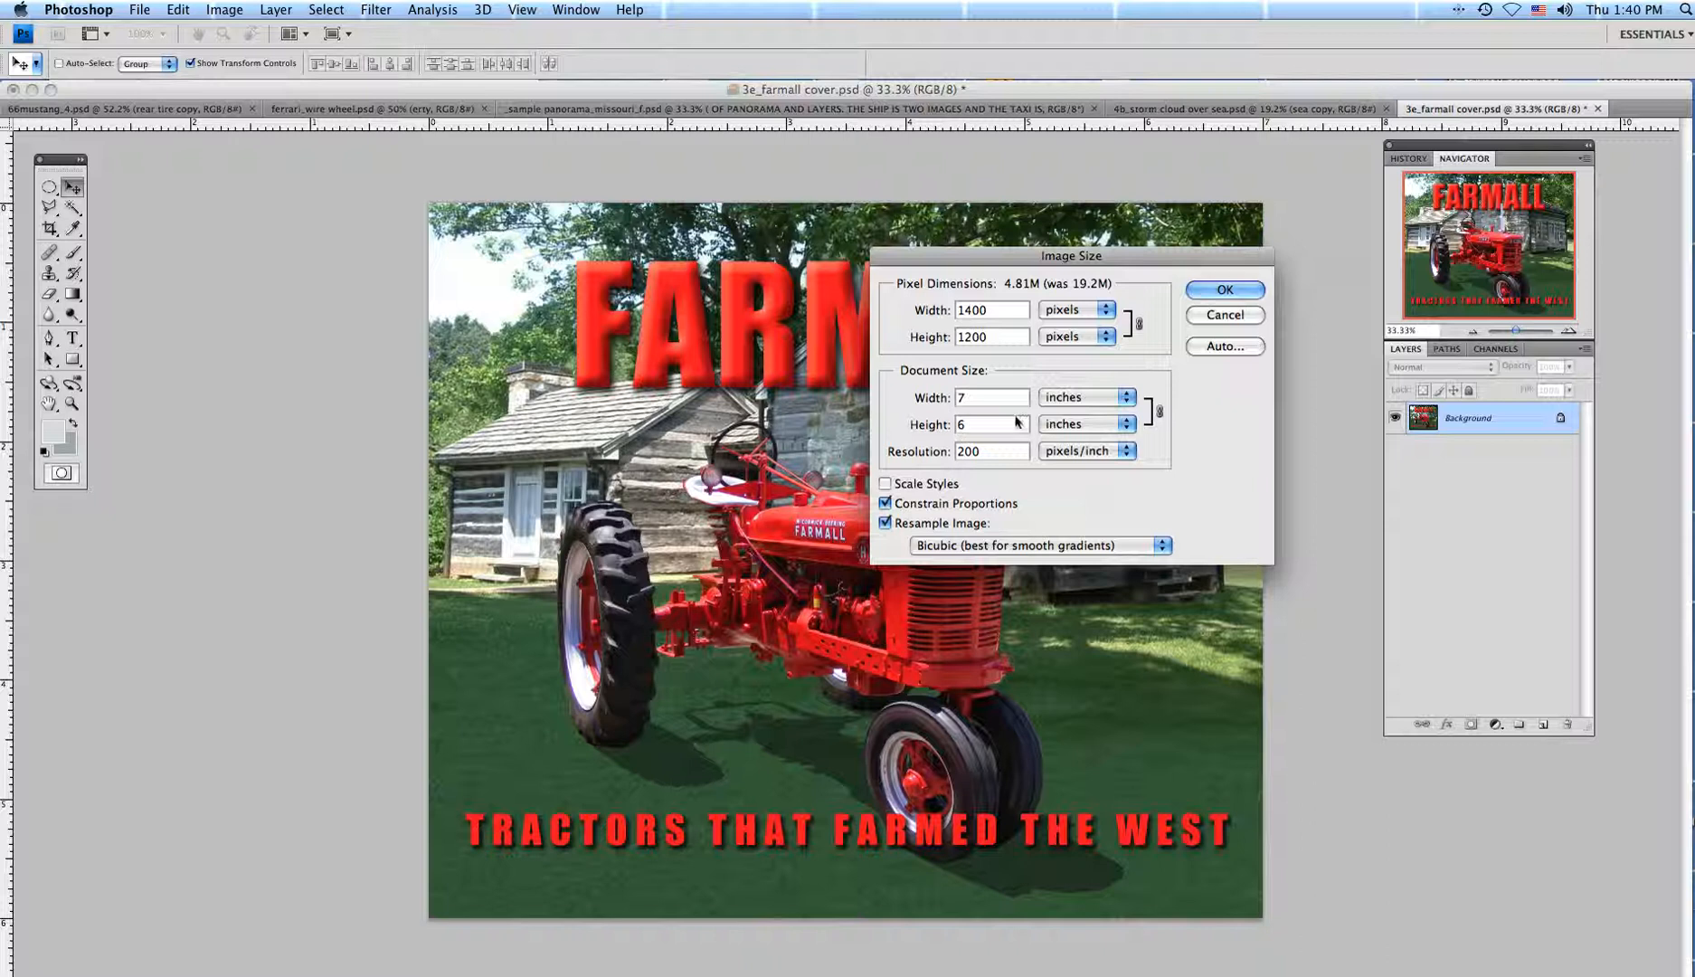
left_click(1223, 290)
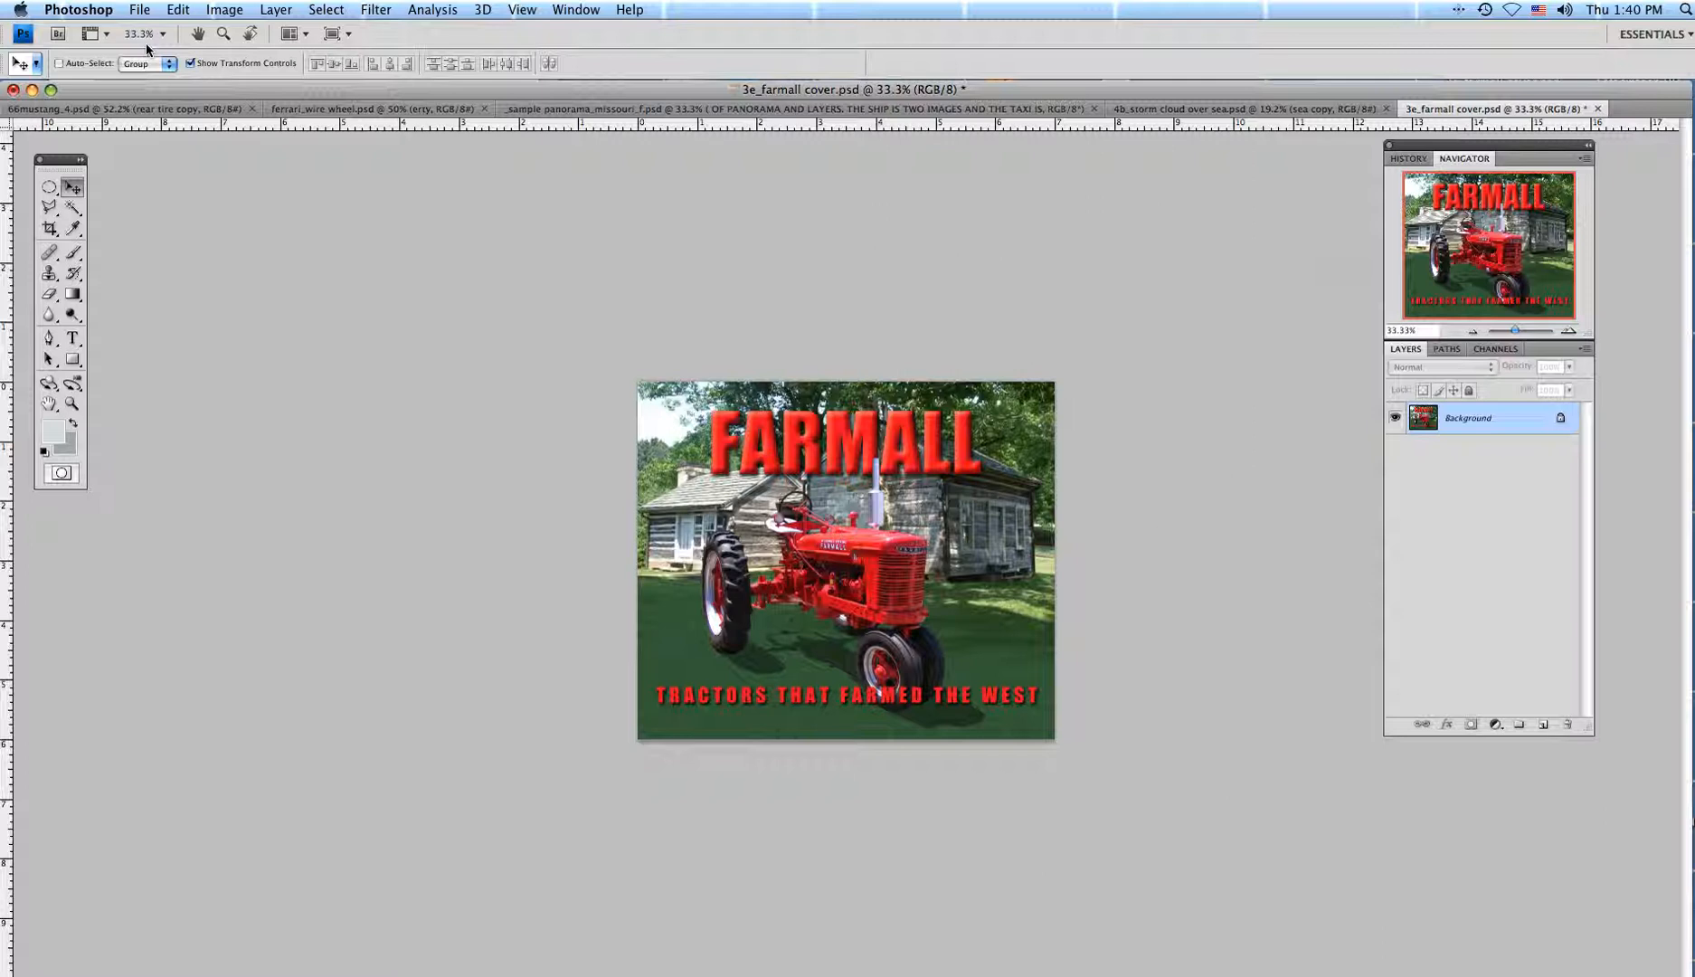
Save the resized cover in JPEG format as 3e_farmall cover.jpg.
left_click(137, 9)
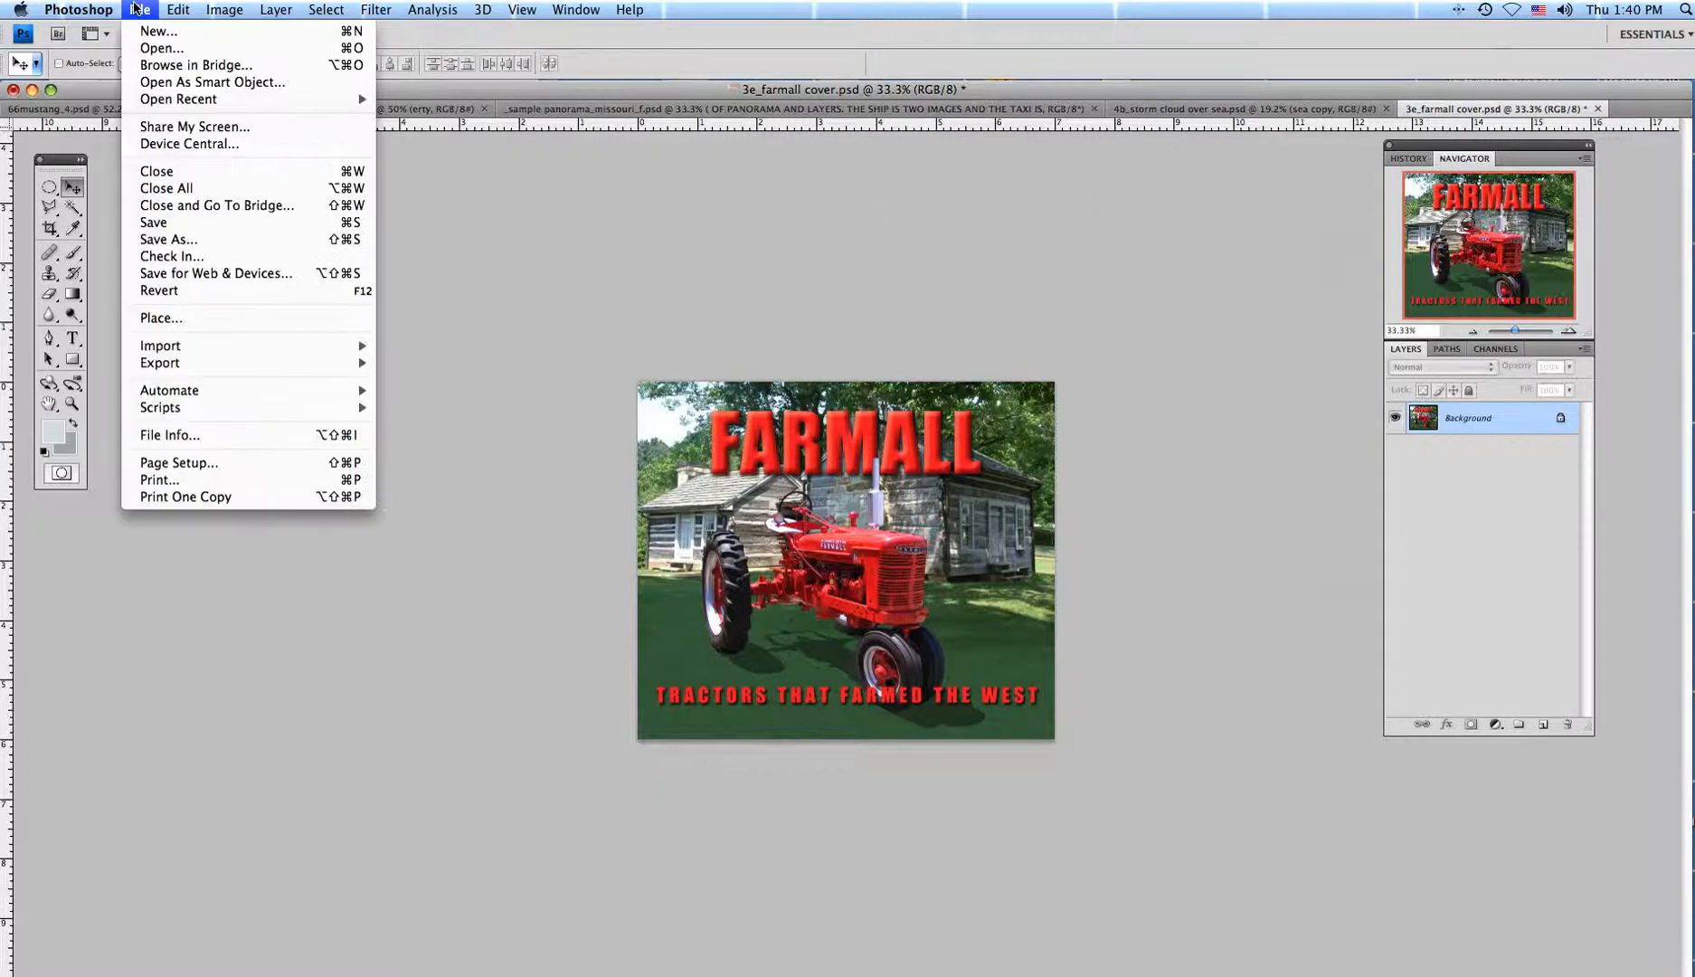
left_click(142, 240)
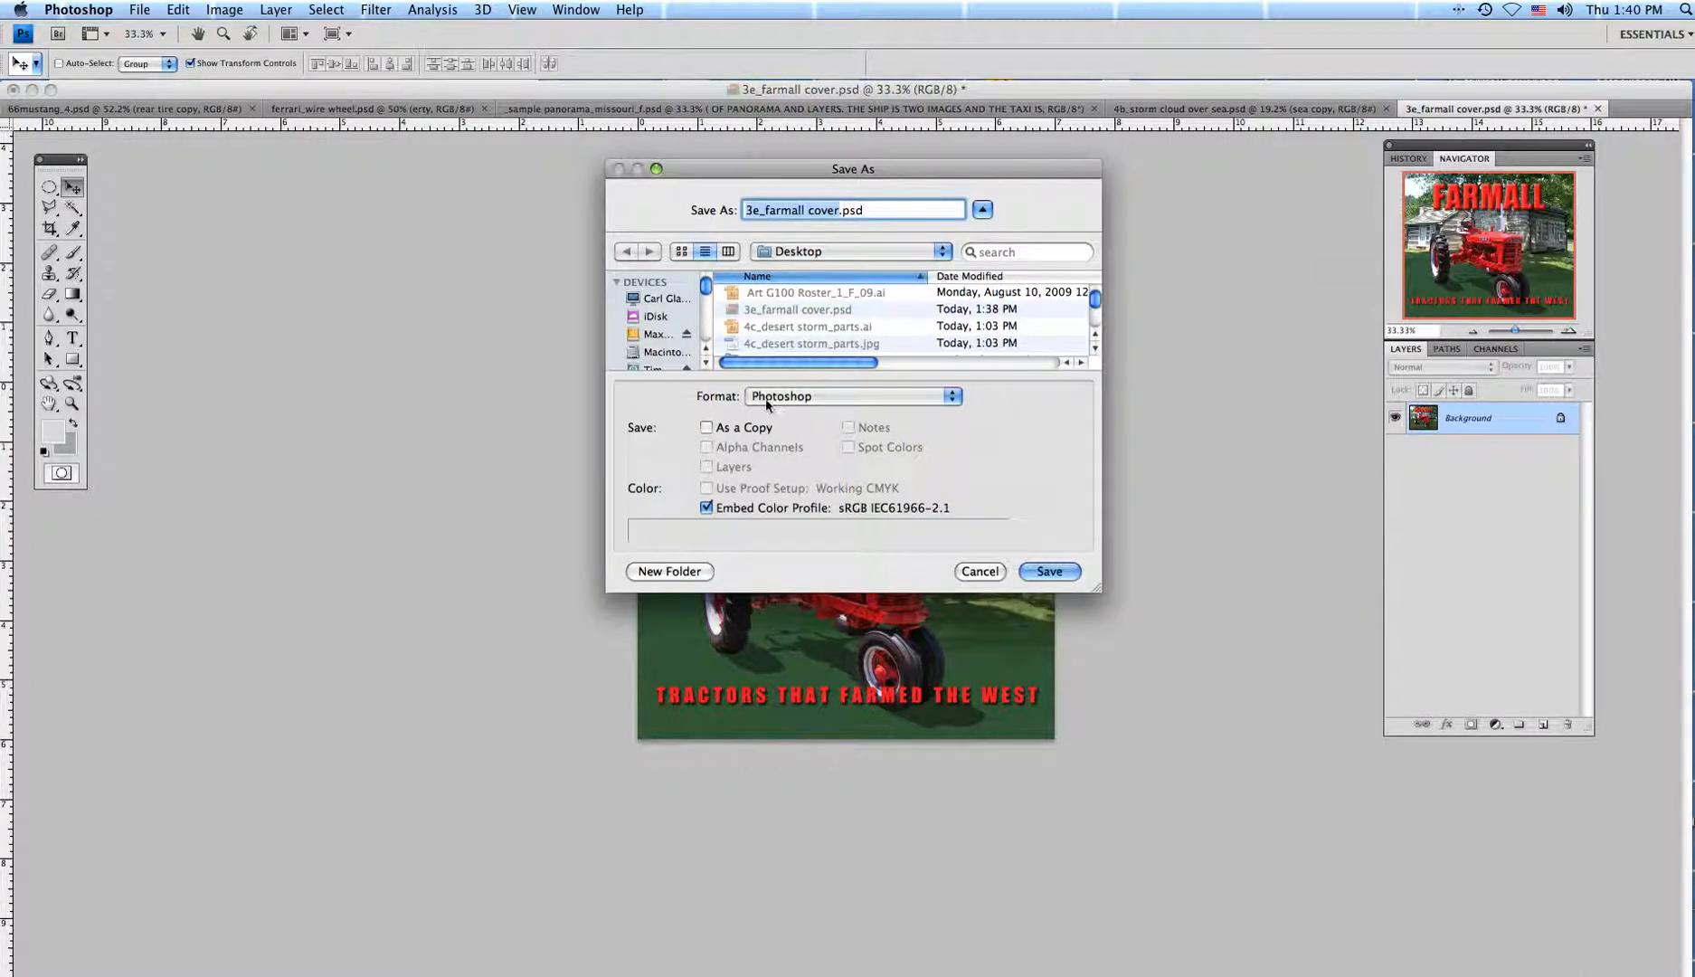
left_click(952, 400)
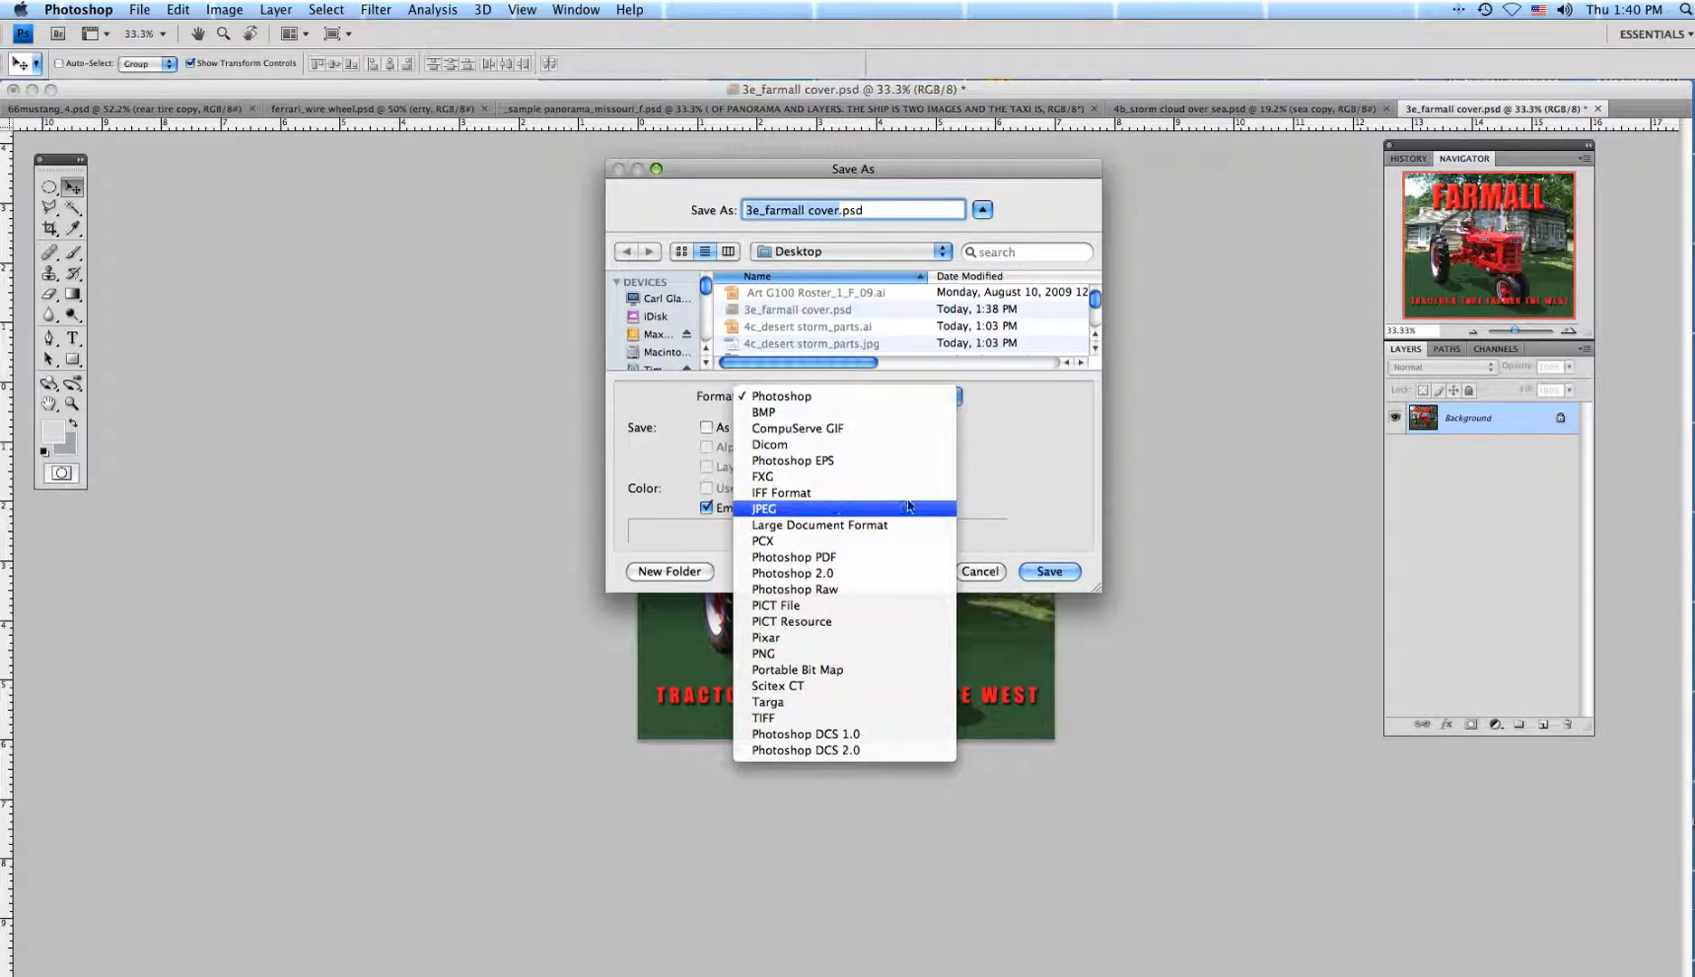
left_click(791, 512)
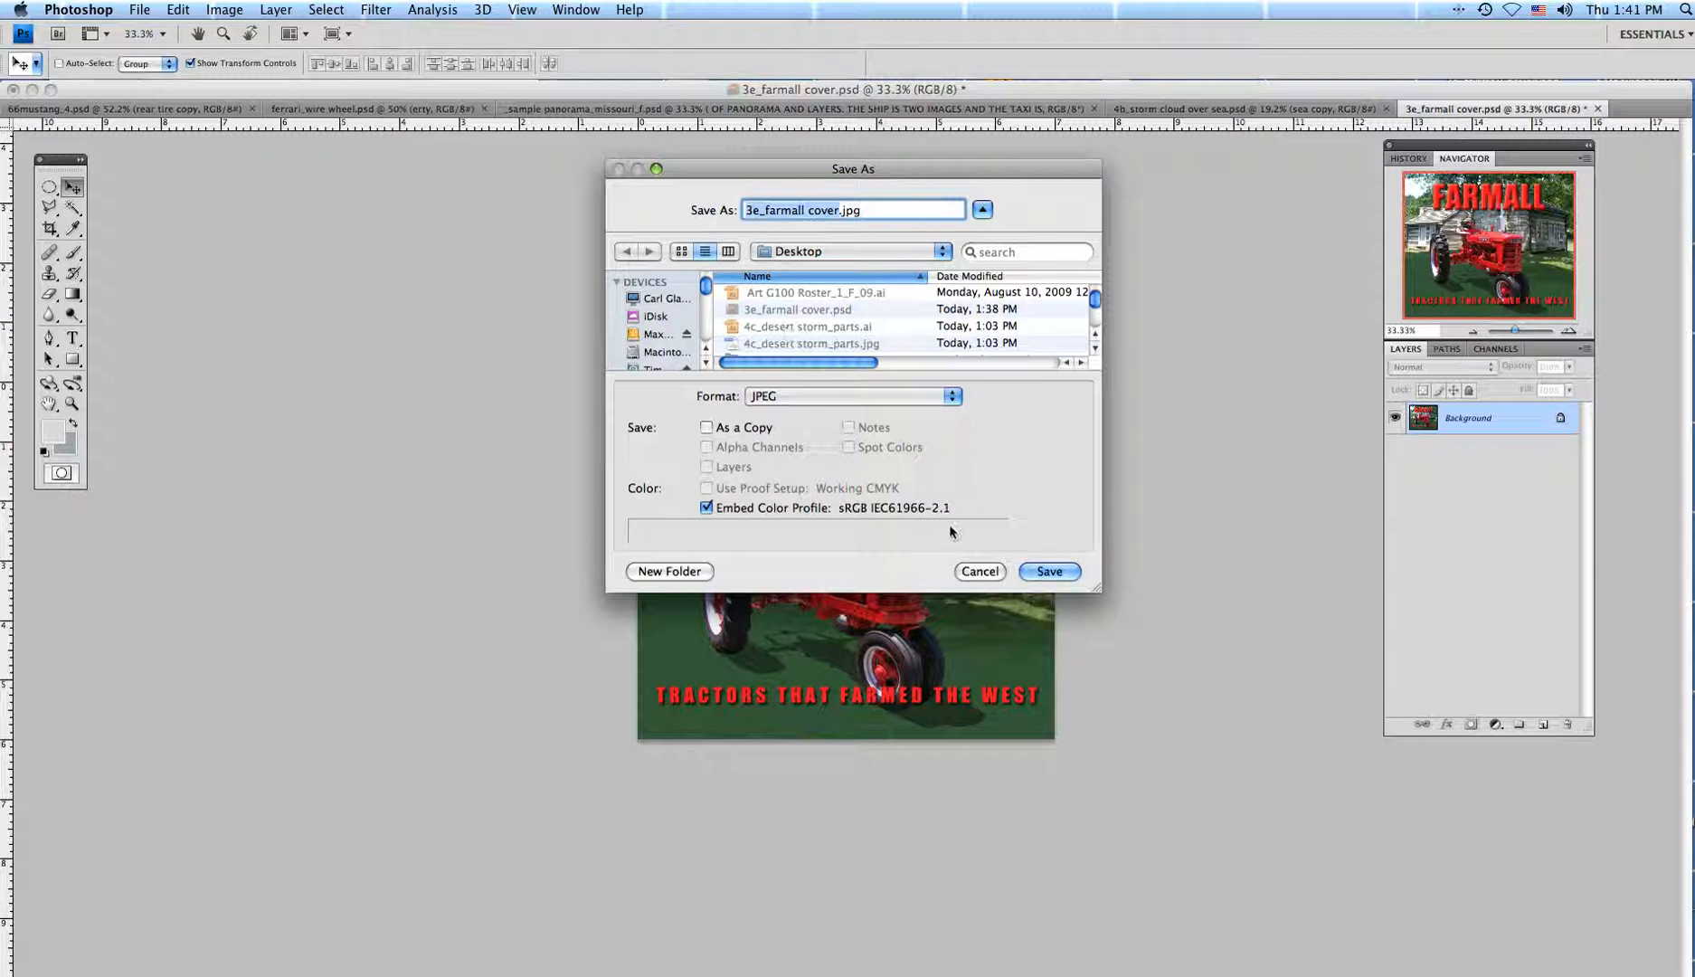
left_click(1046, 572)
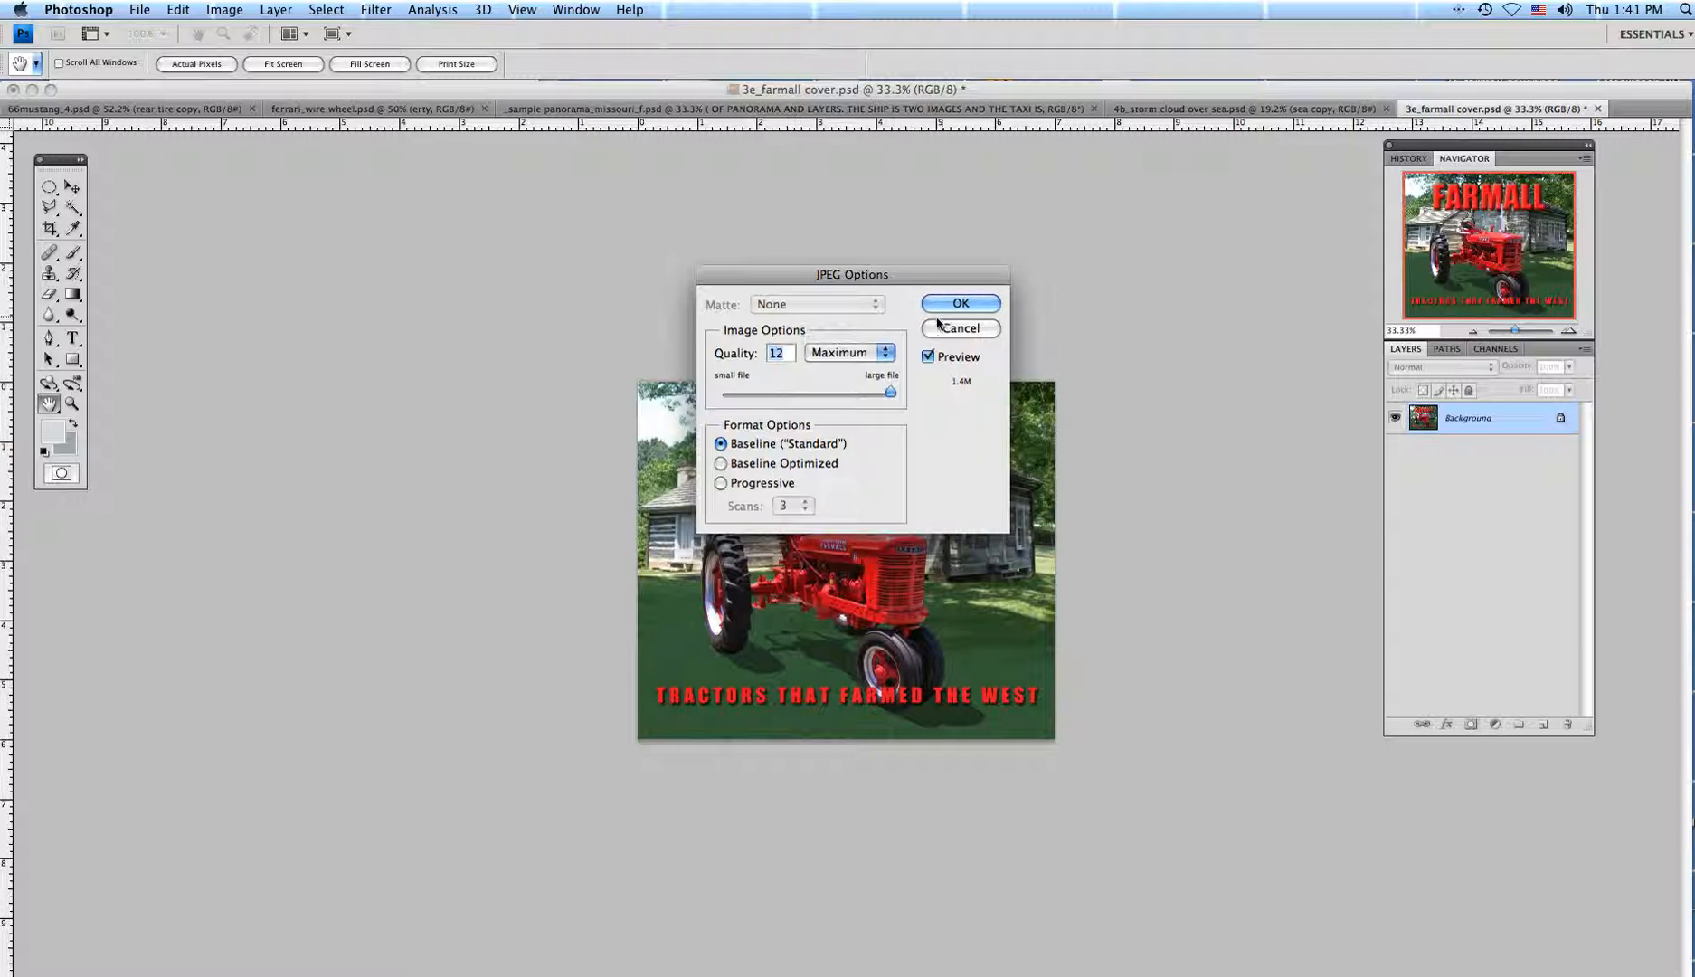
Accept JPEG quality 12 (Maximum) to finish the save, then switch to Entourage.
left_click(962, 304)
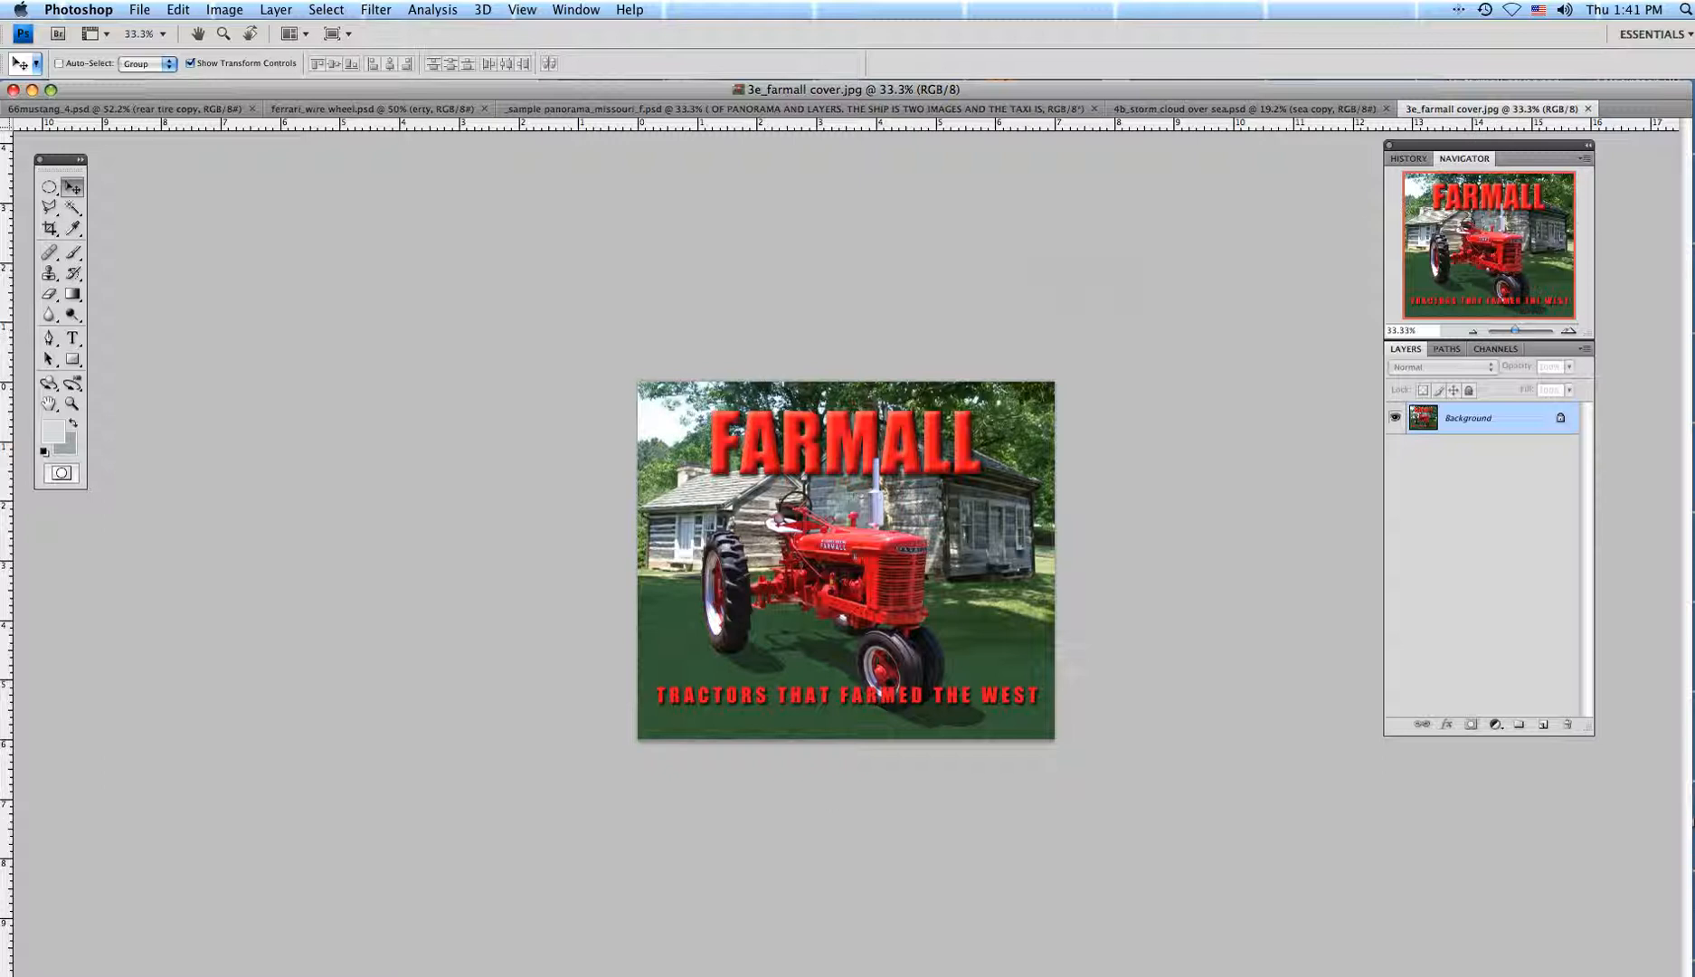
key("super+Tab")
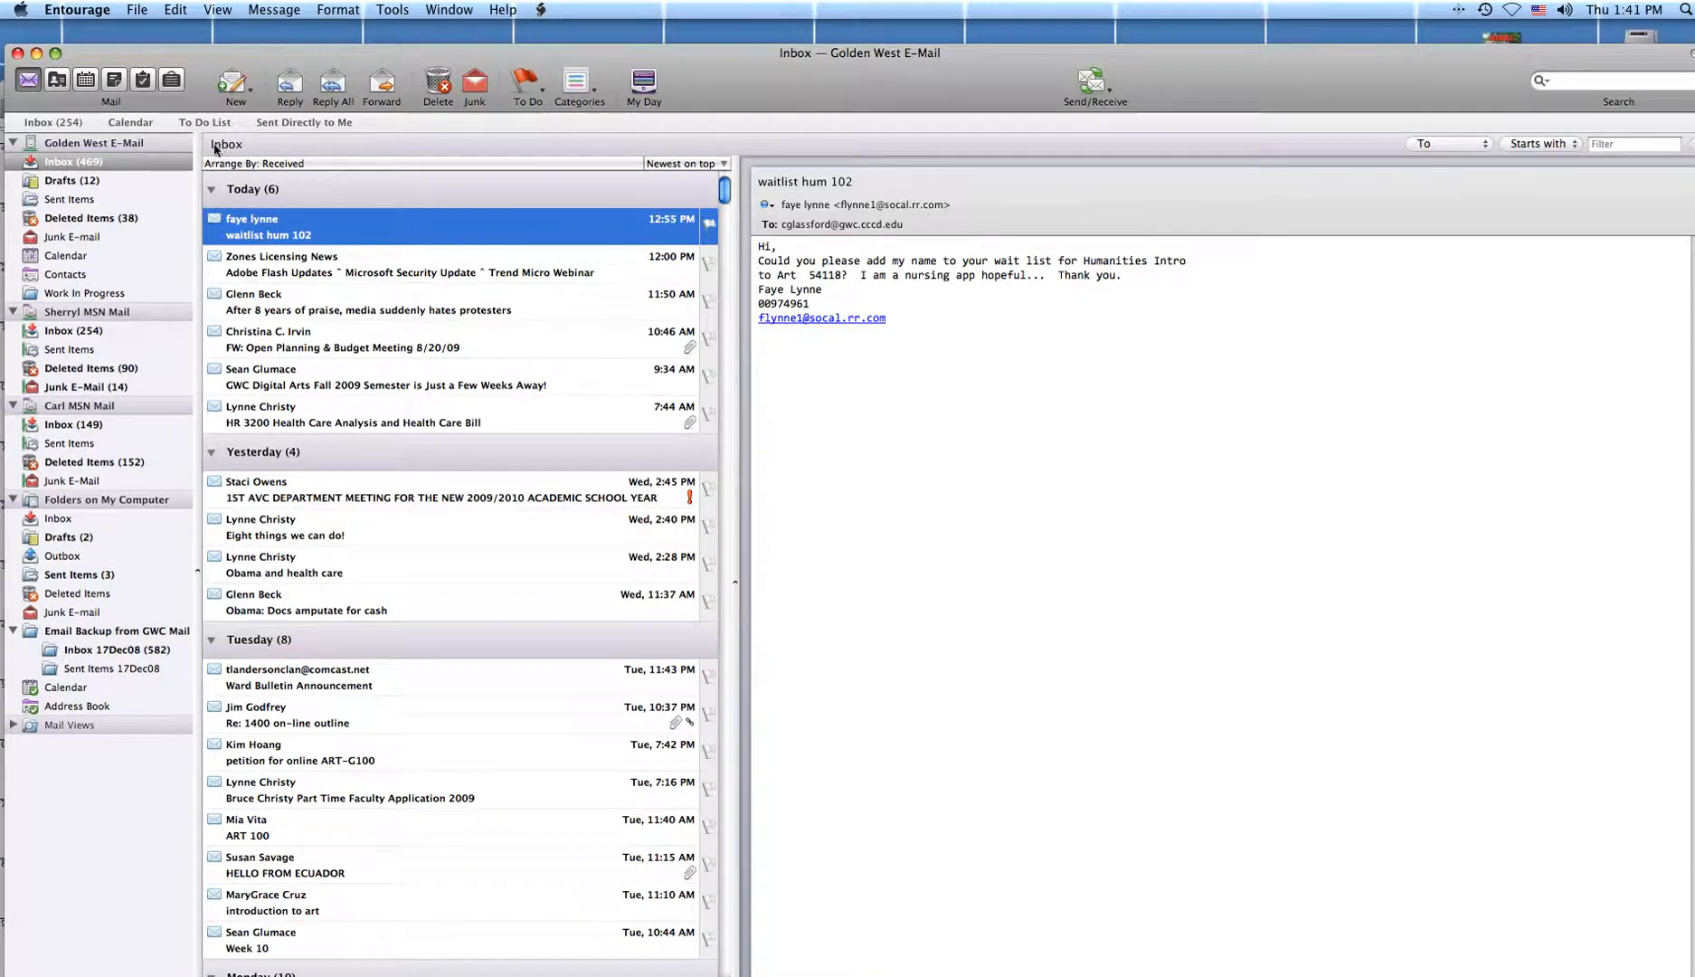
Start a new message to the user's college e-mail address with subject DART_tractor plus the sender's name.
left_click(240, 88)
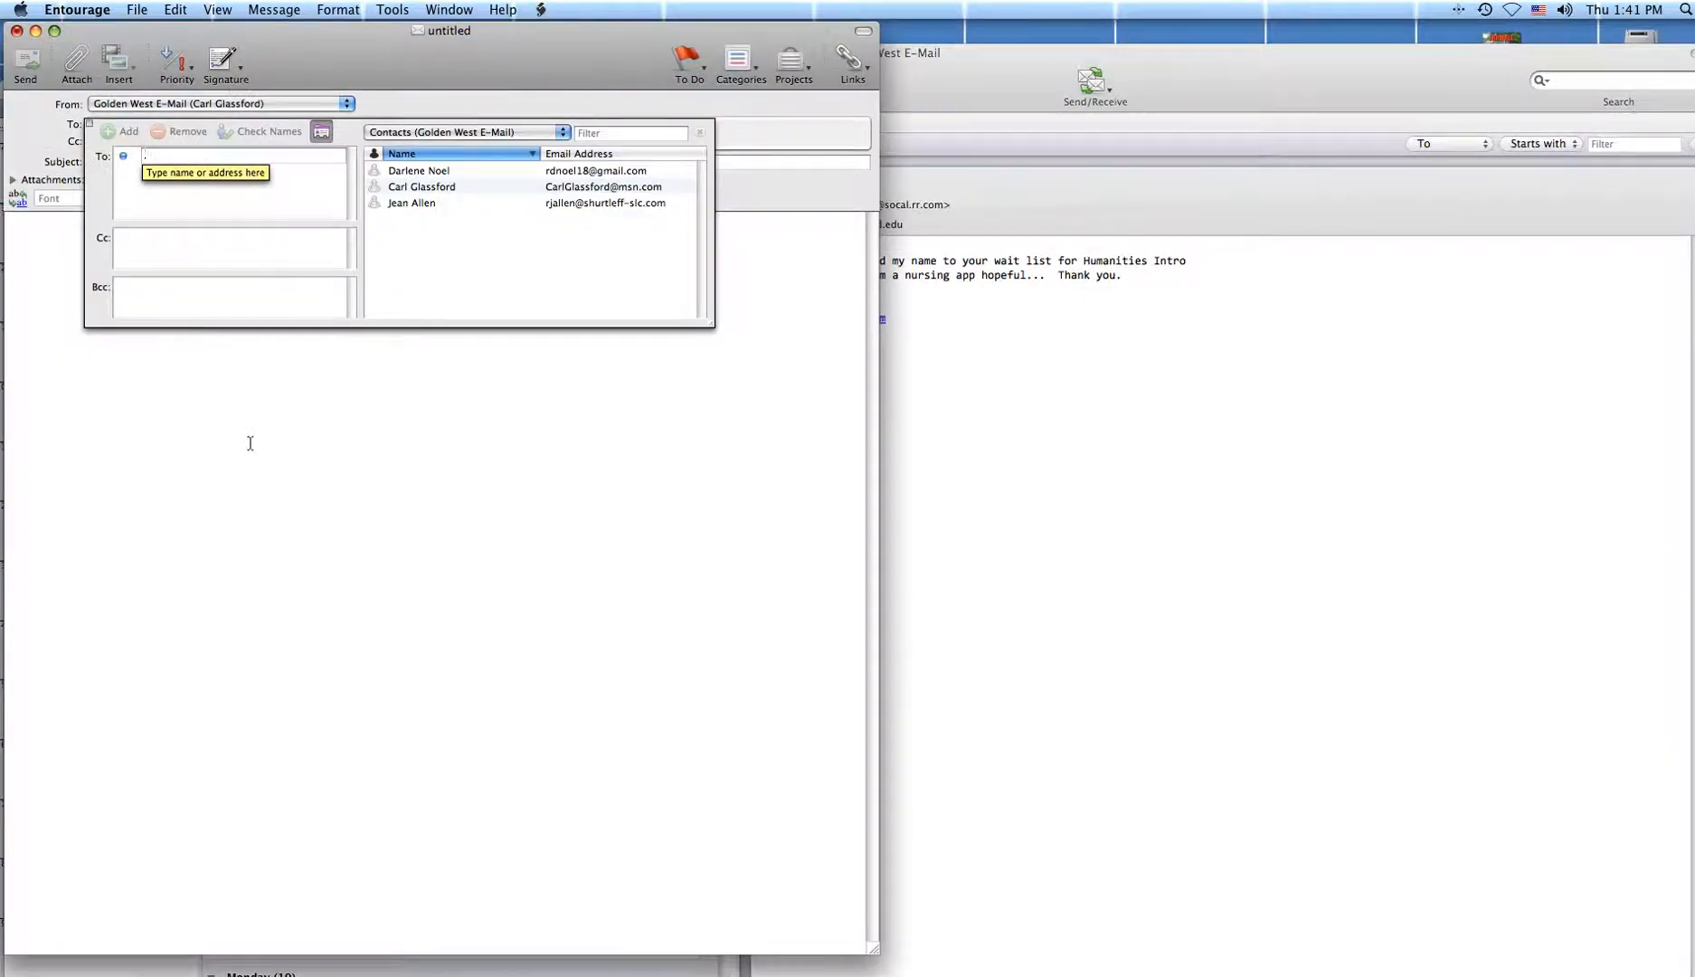
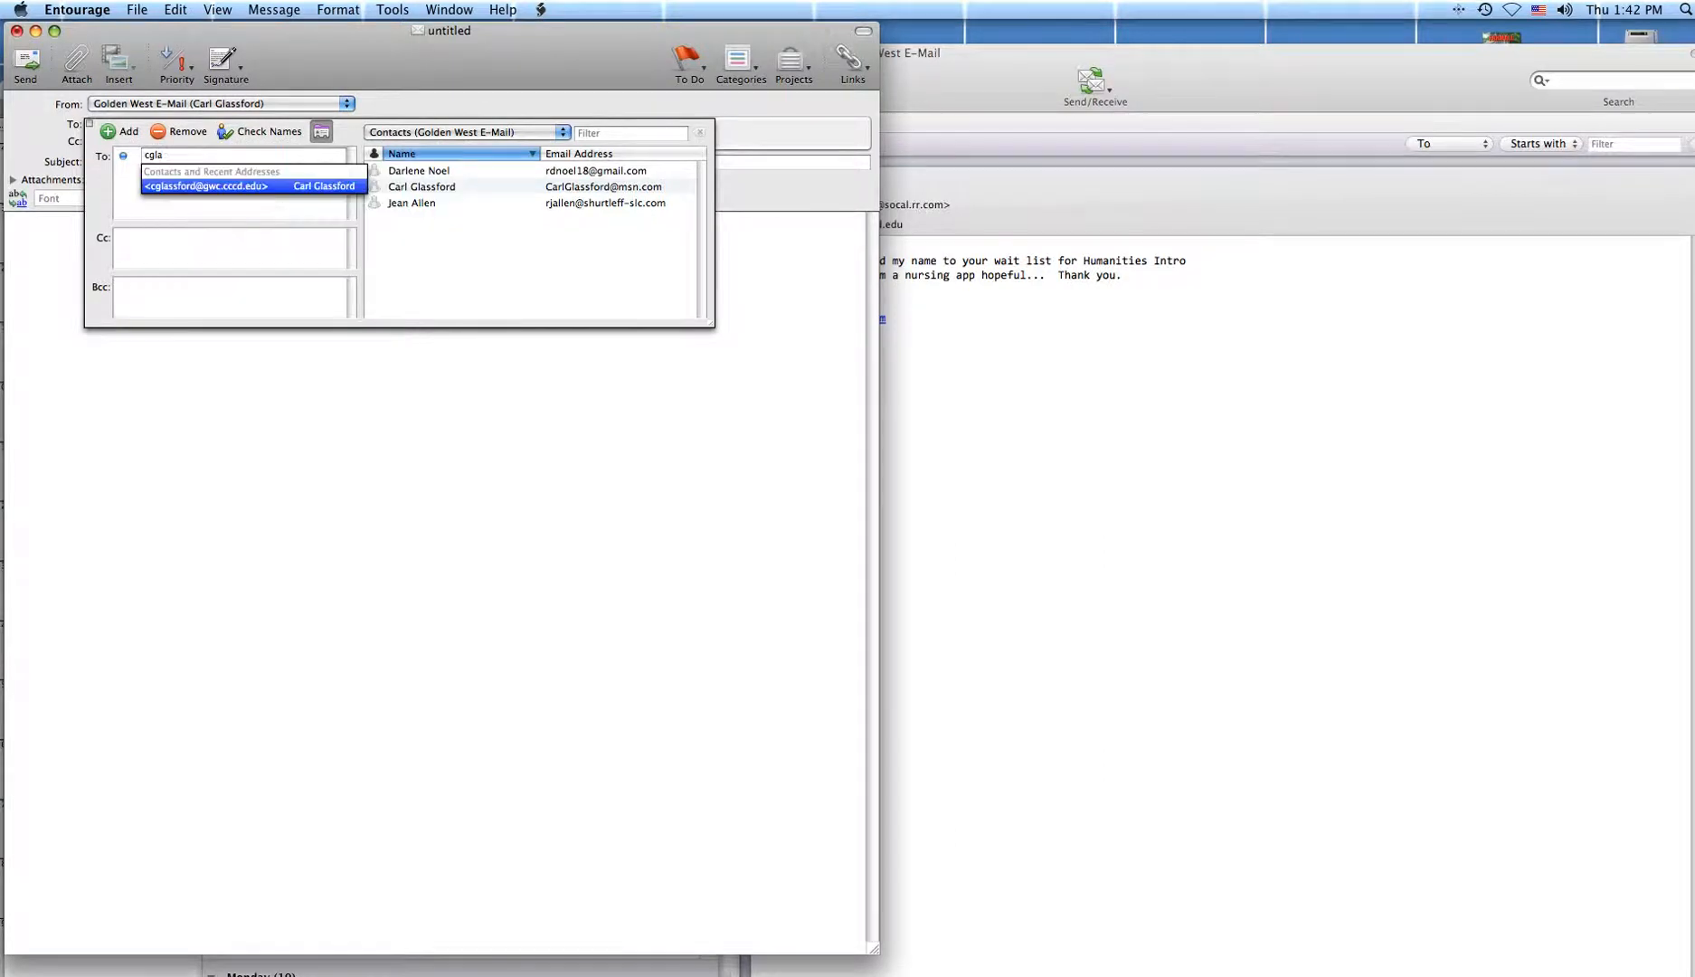
left_click(216, 192)
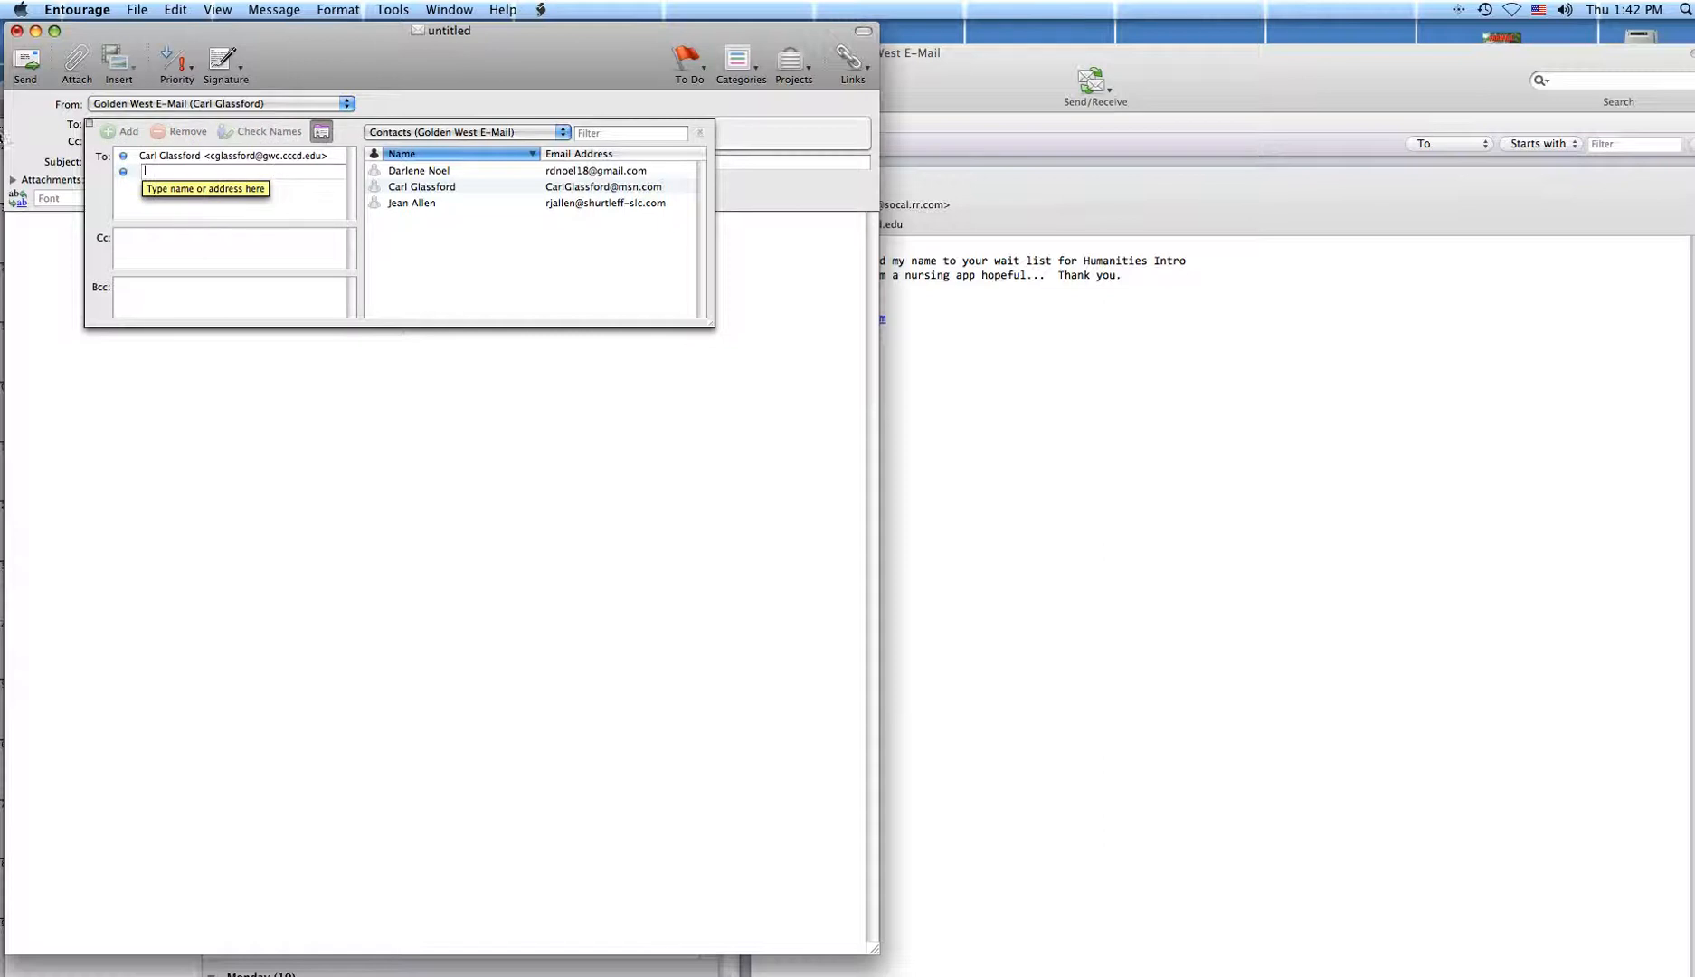
left_click(26, 134)
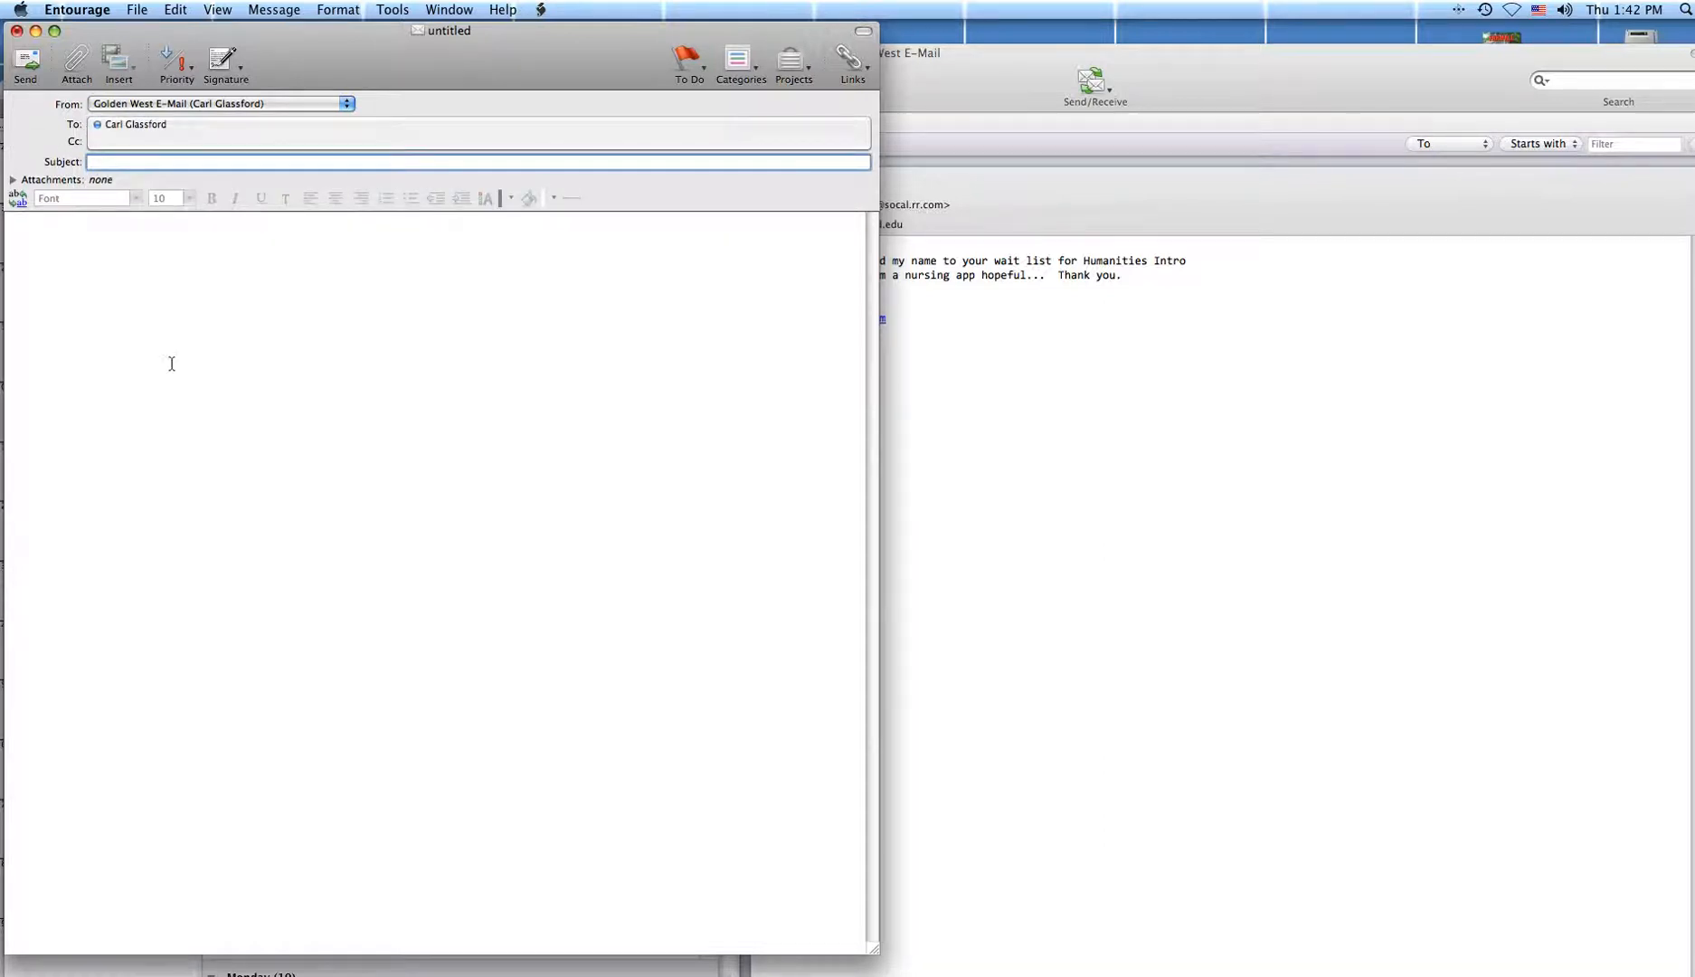
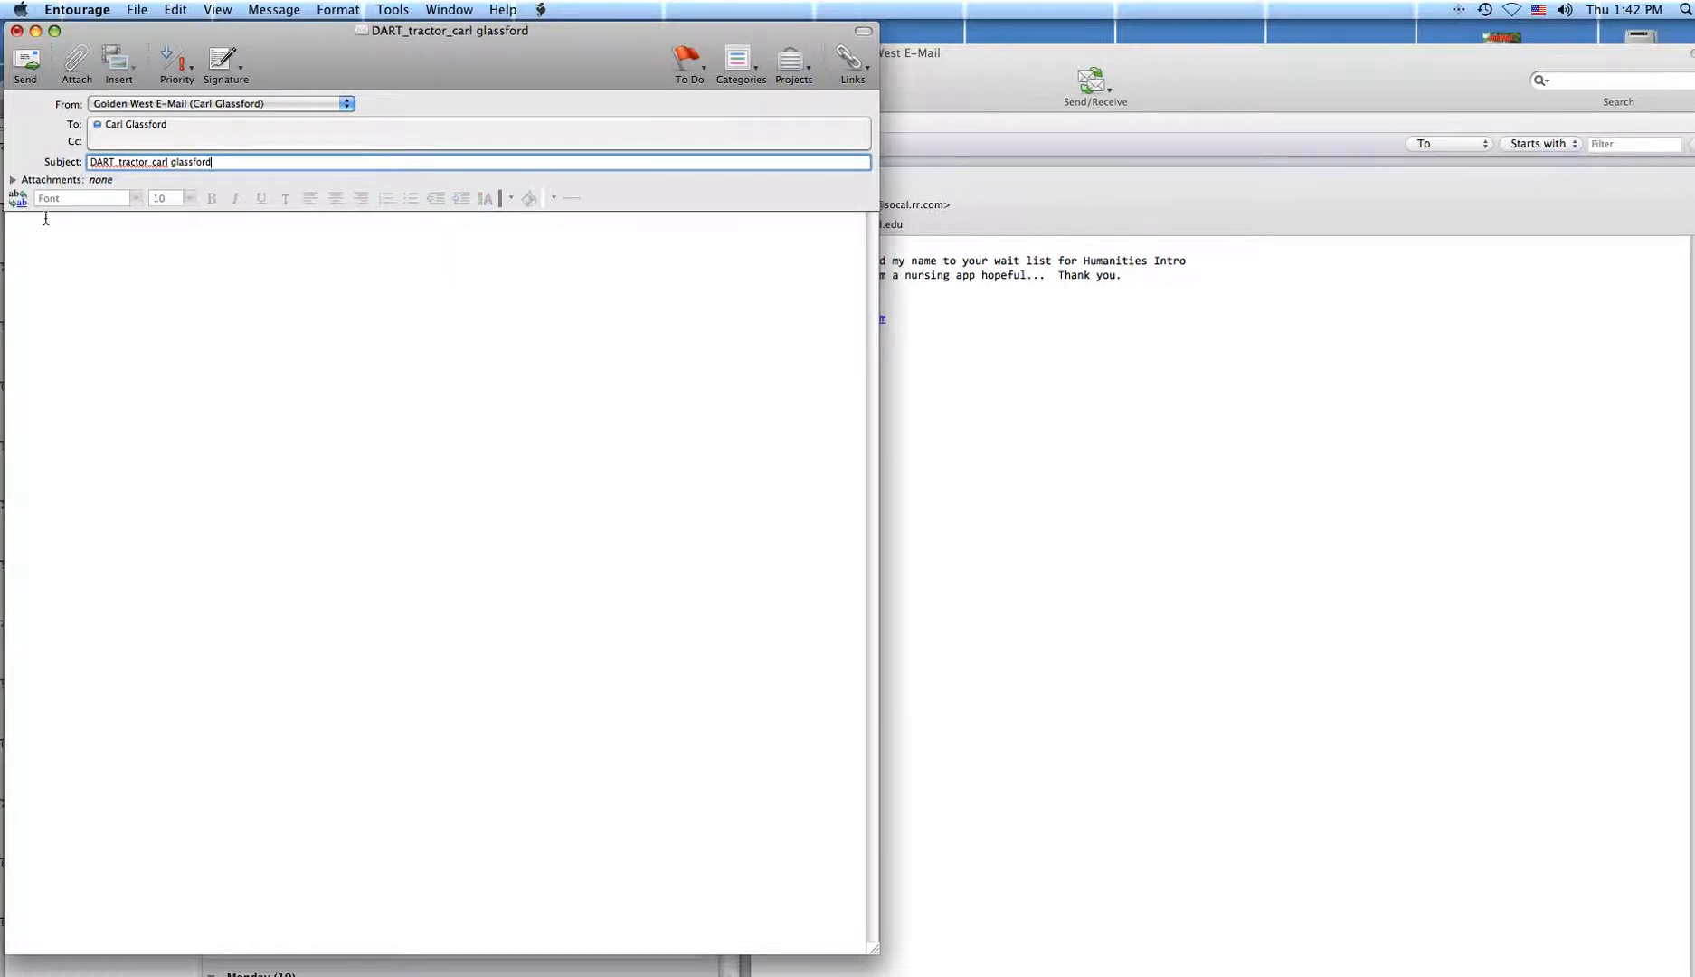
Attach 3e_farmall cover.jpg (2.08 MB) from the Desktop to the message.
left_click(12, 180)
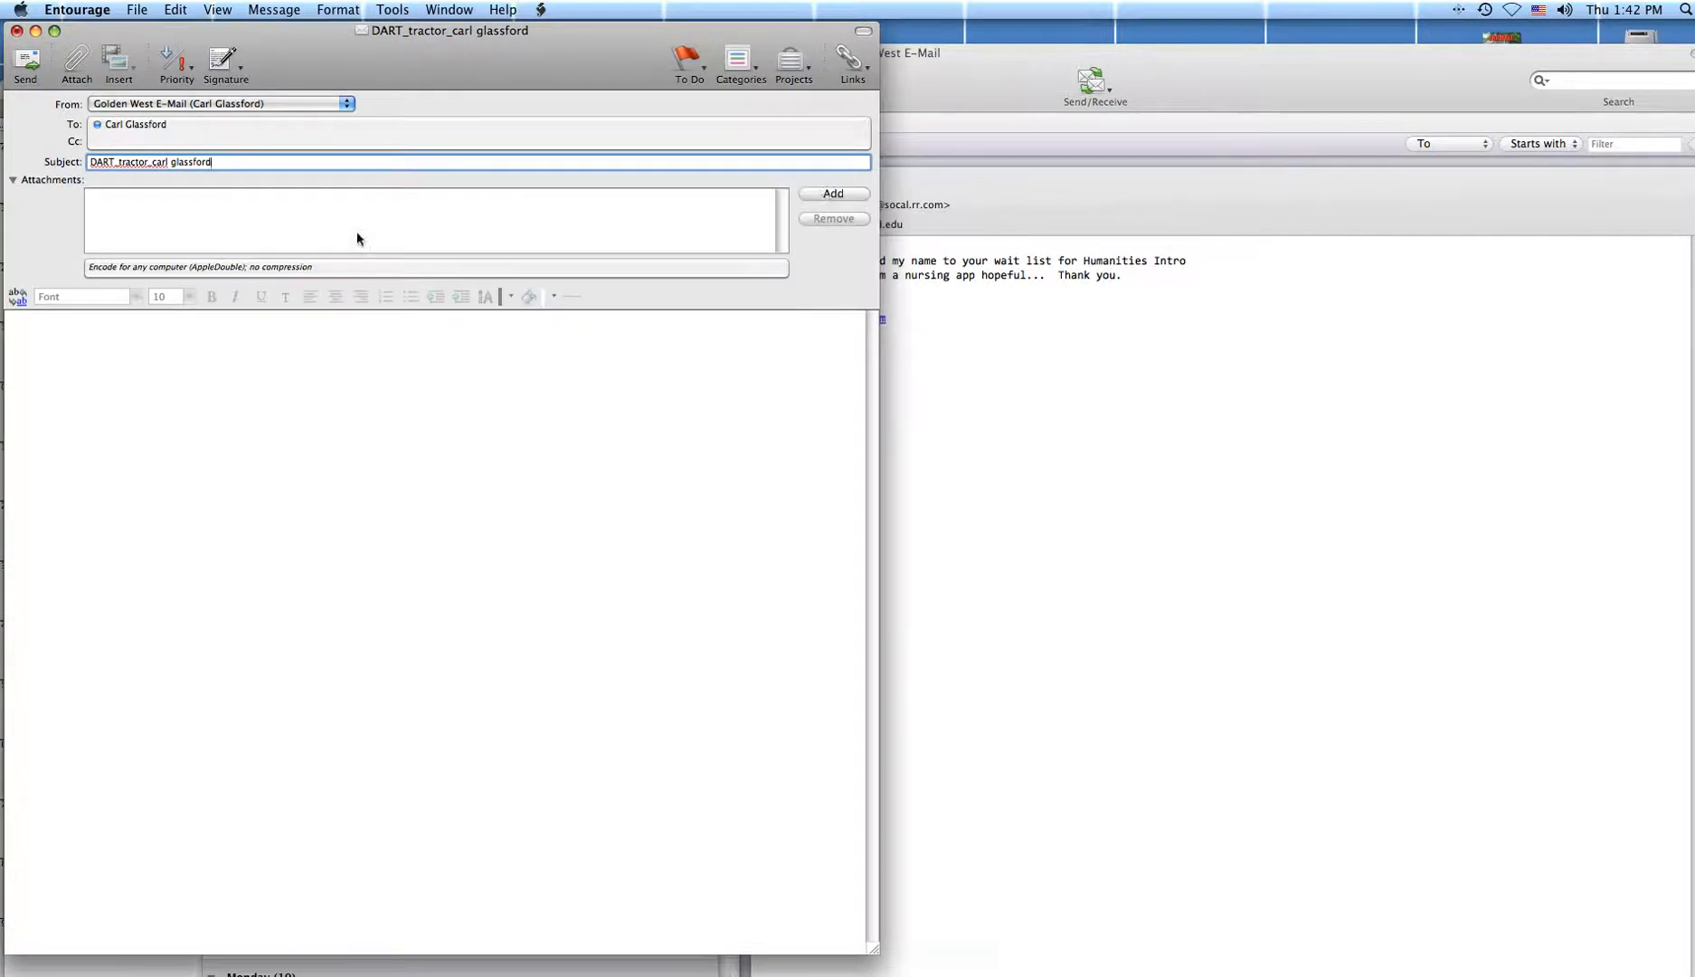
left_click(825, 195)
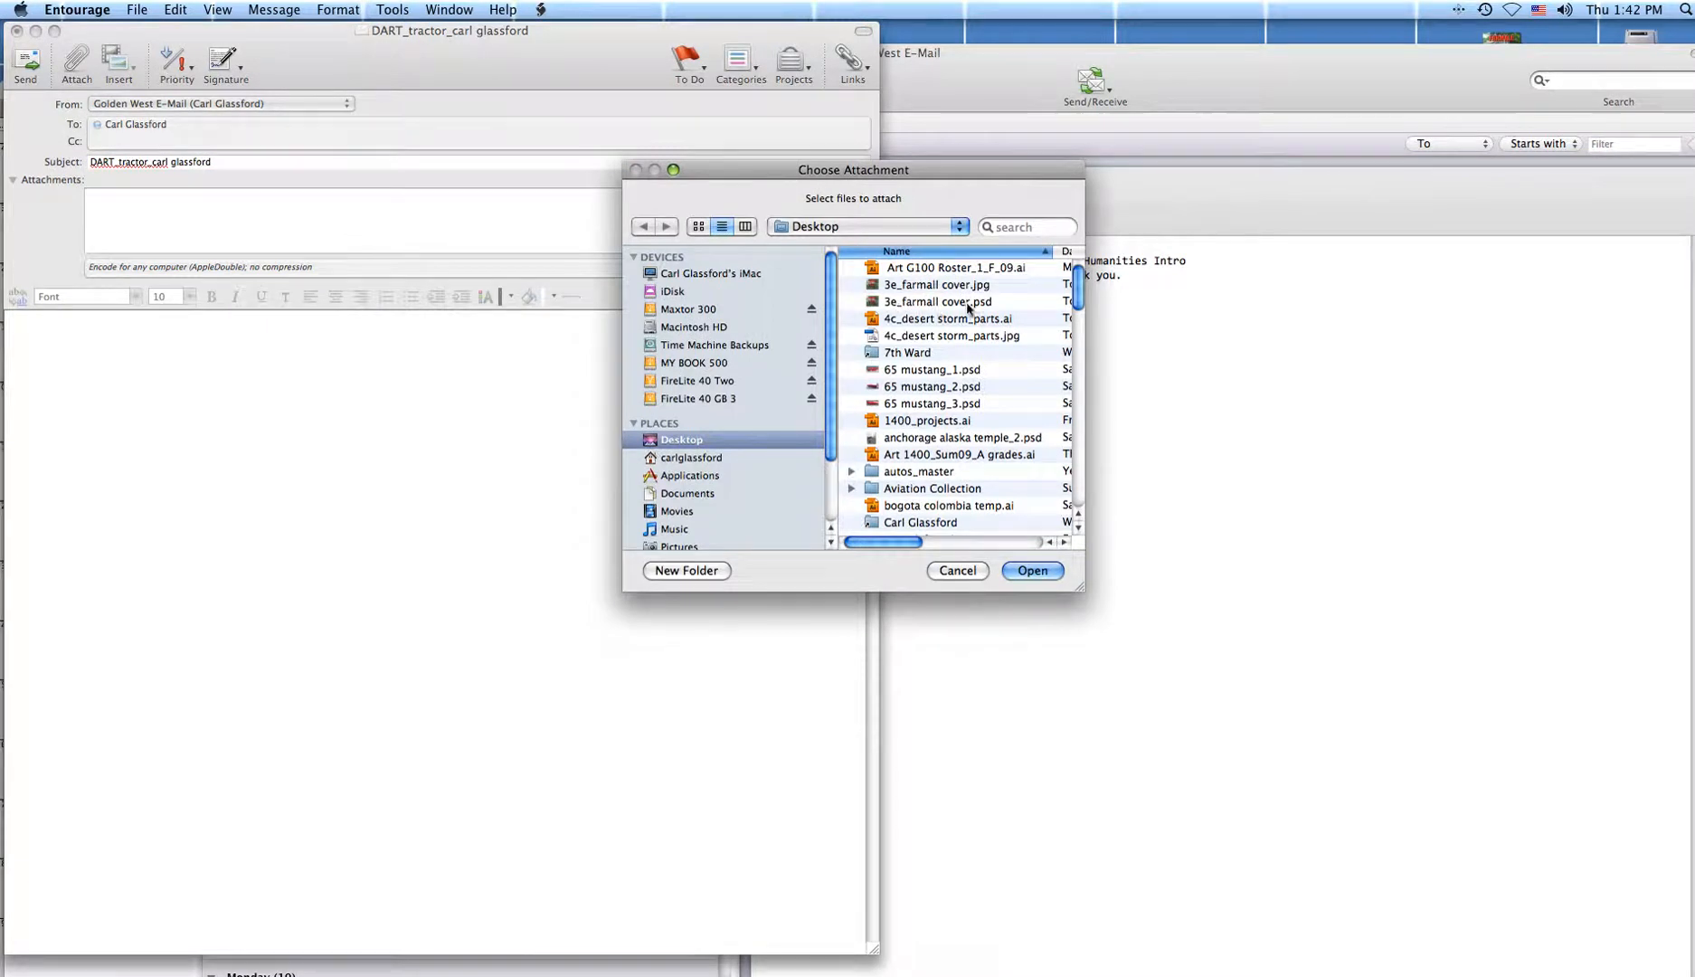
left_click(927, 288)
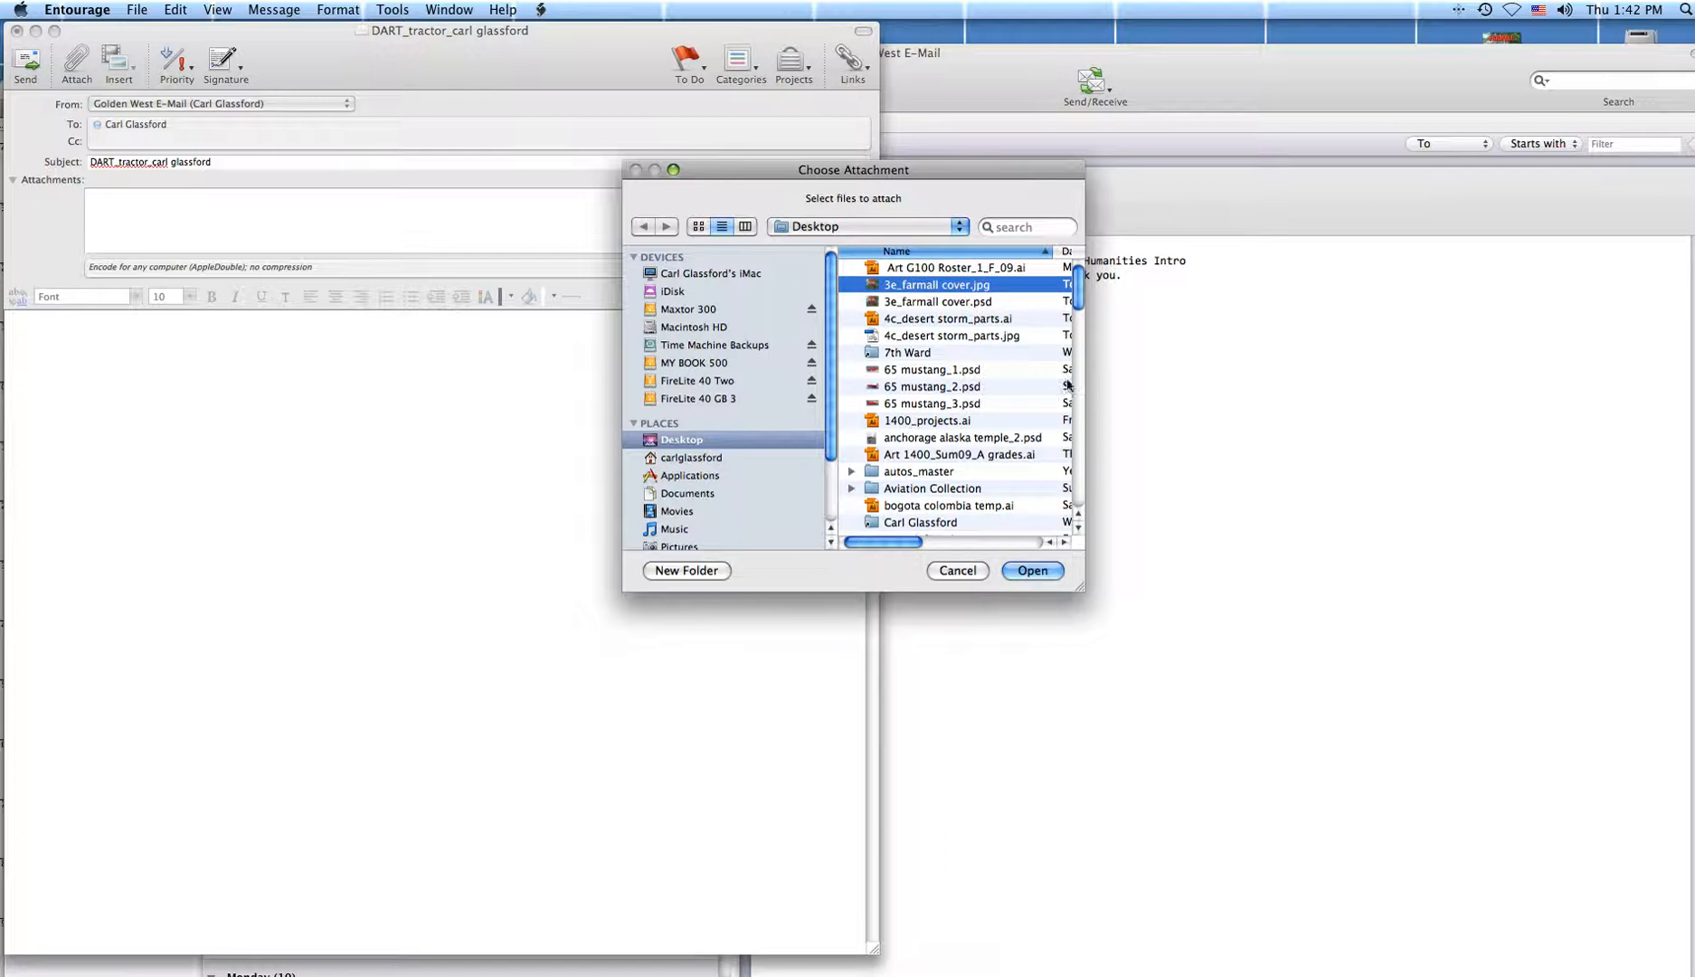
left_click_drag(1090, 588, 1292, 669)
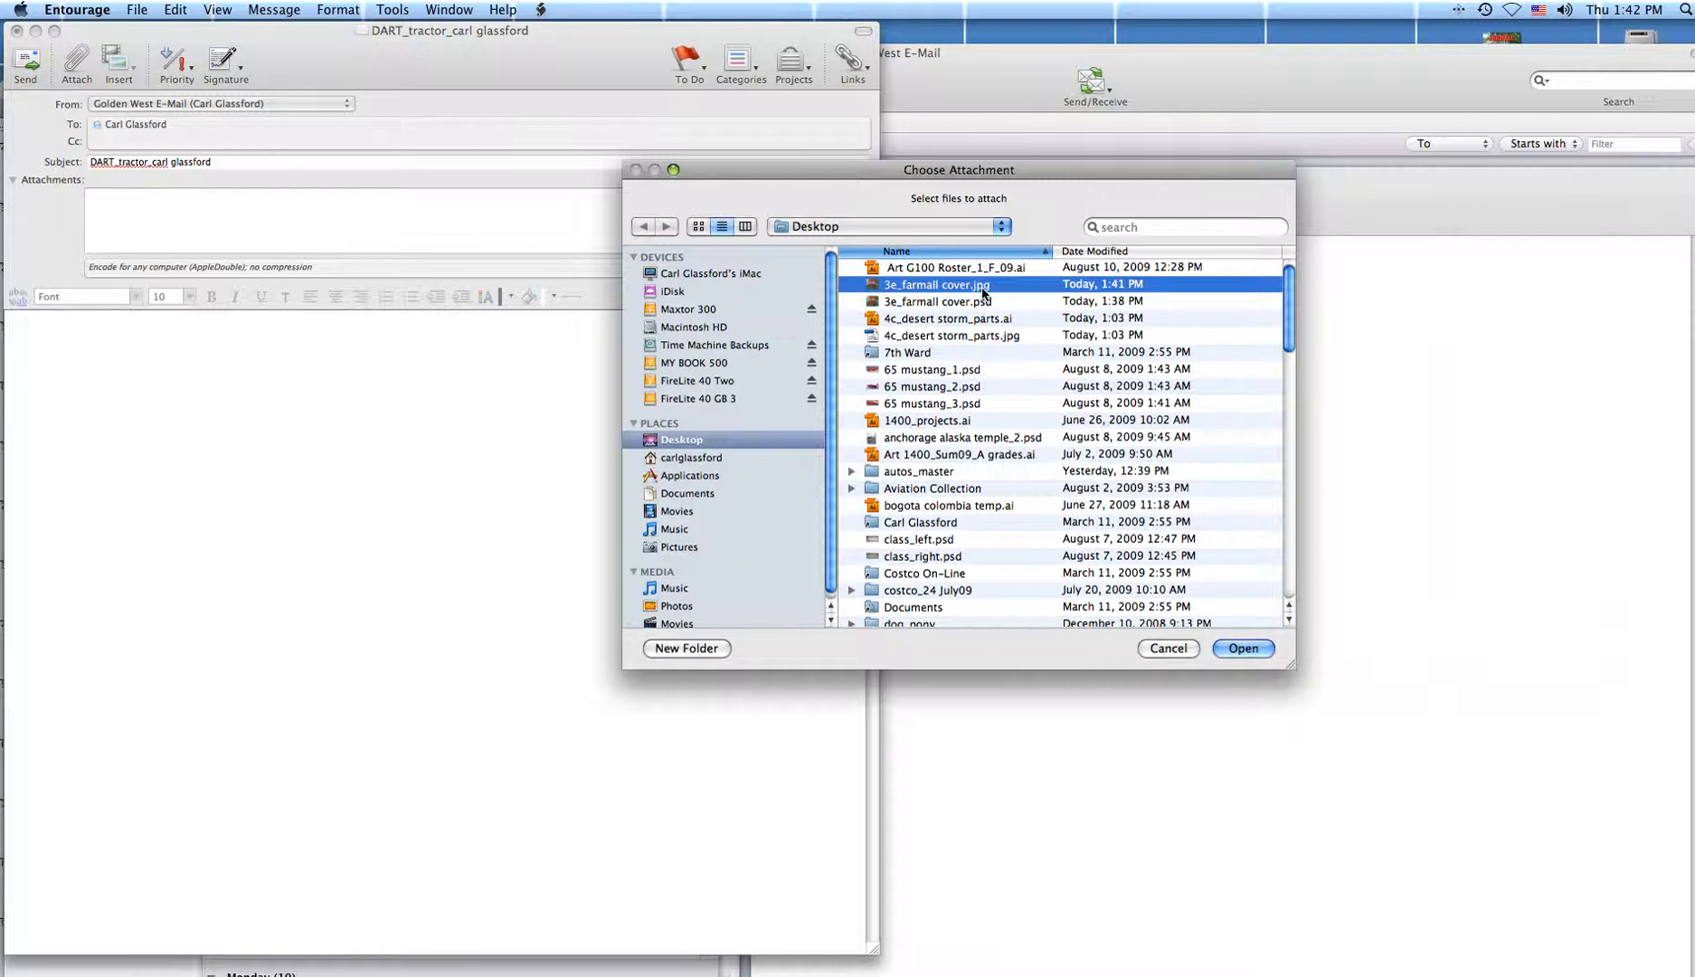
left_click(1232, 647)
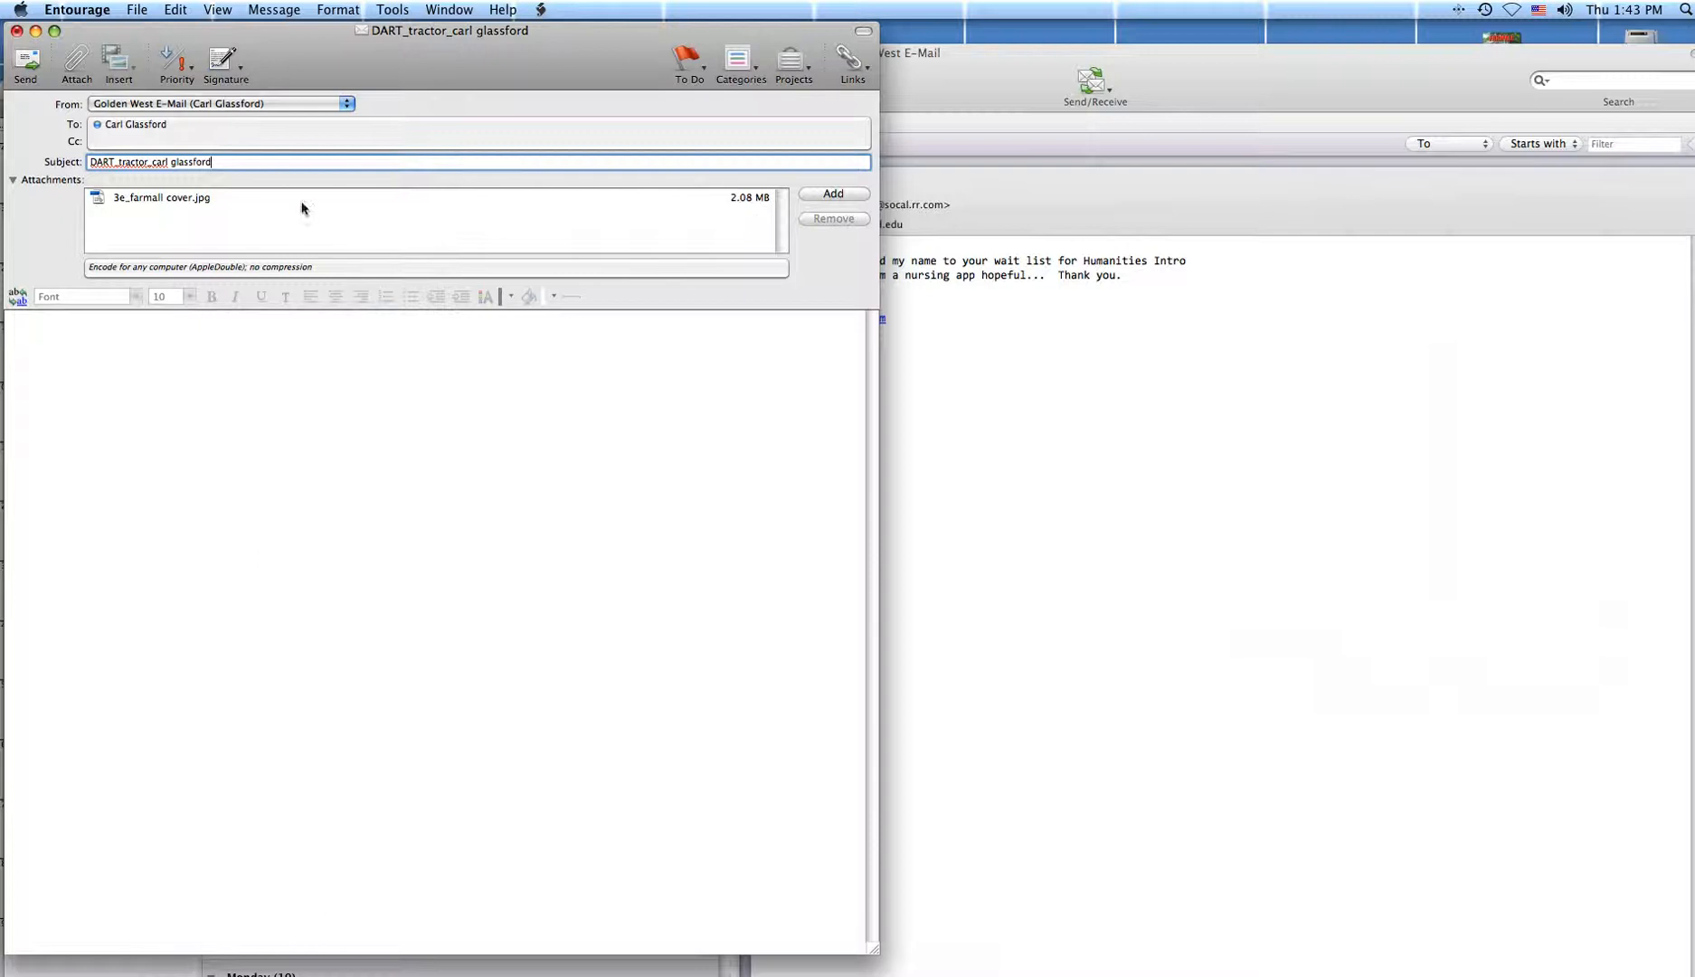
Write 'Tractor' and the sender's name in the body, correcting the typo, and send the message.
left_click(20, 328)
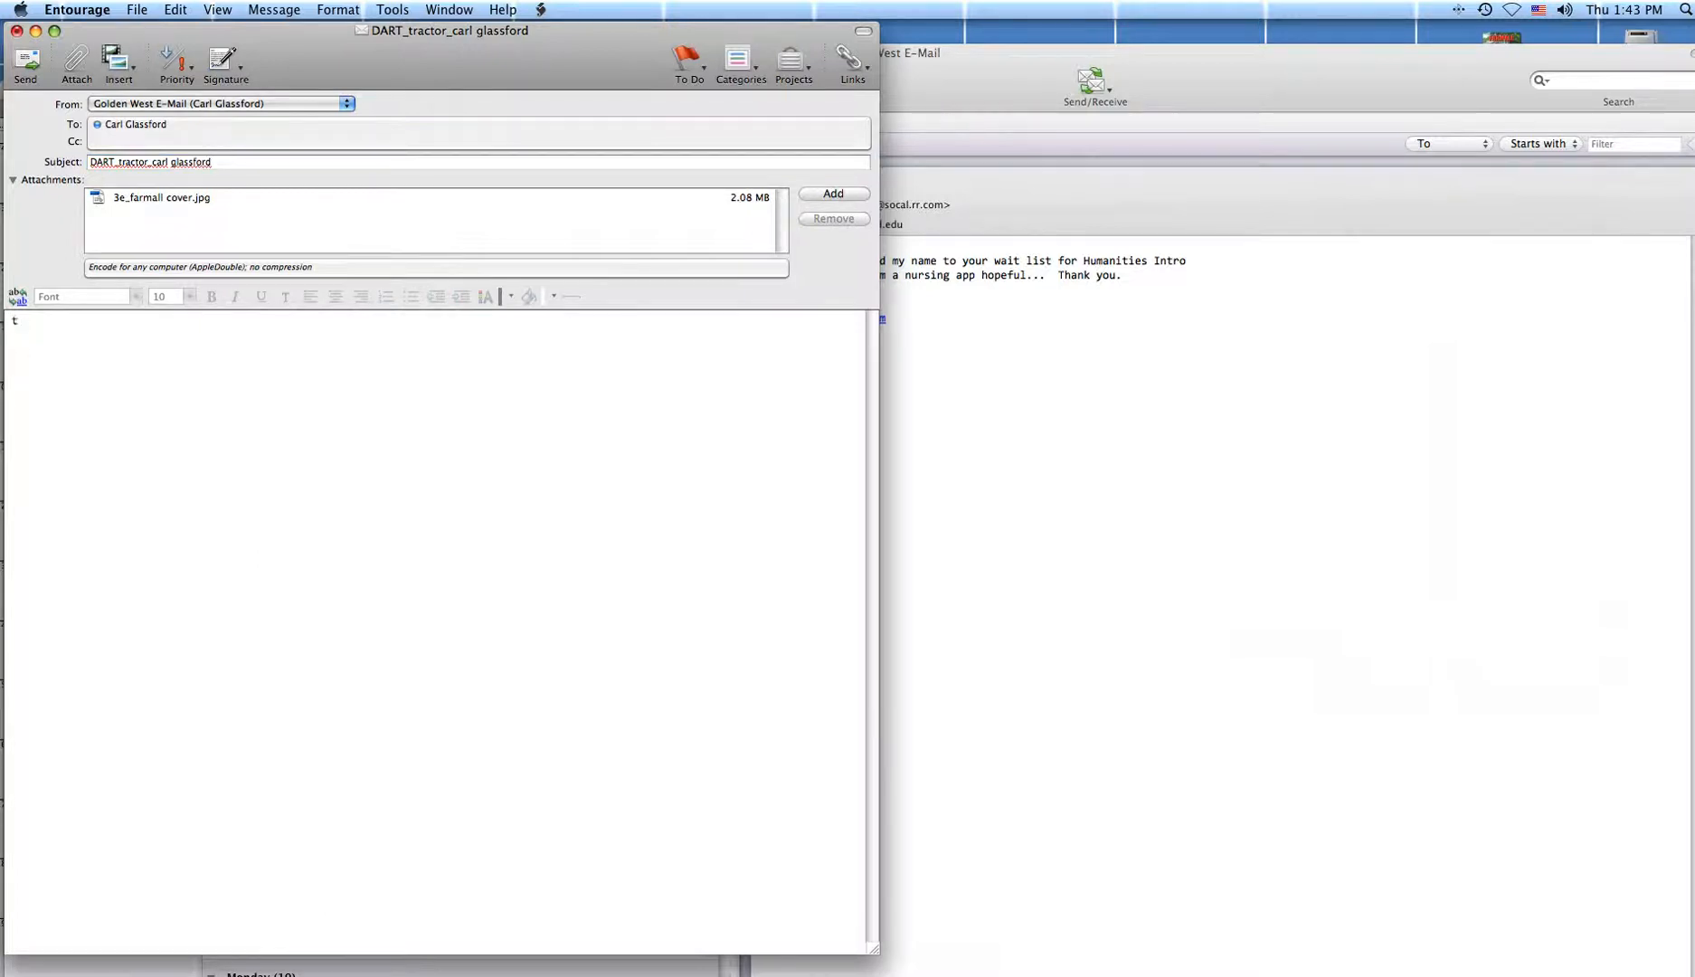
type("tractyor")
key("BackSpace")
key("BackSpace")
key("BackSpace")
key("BackSpace")
type("Glassford")
left_click(27, 61)
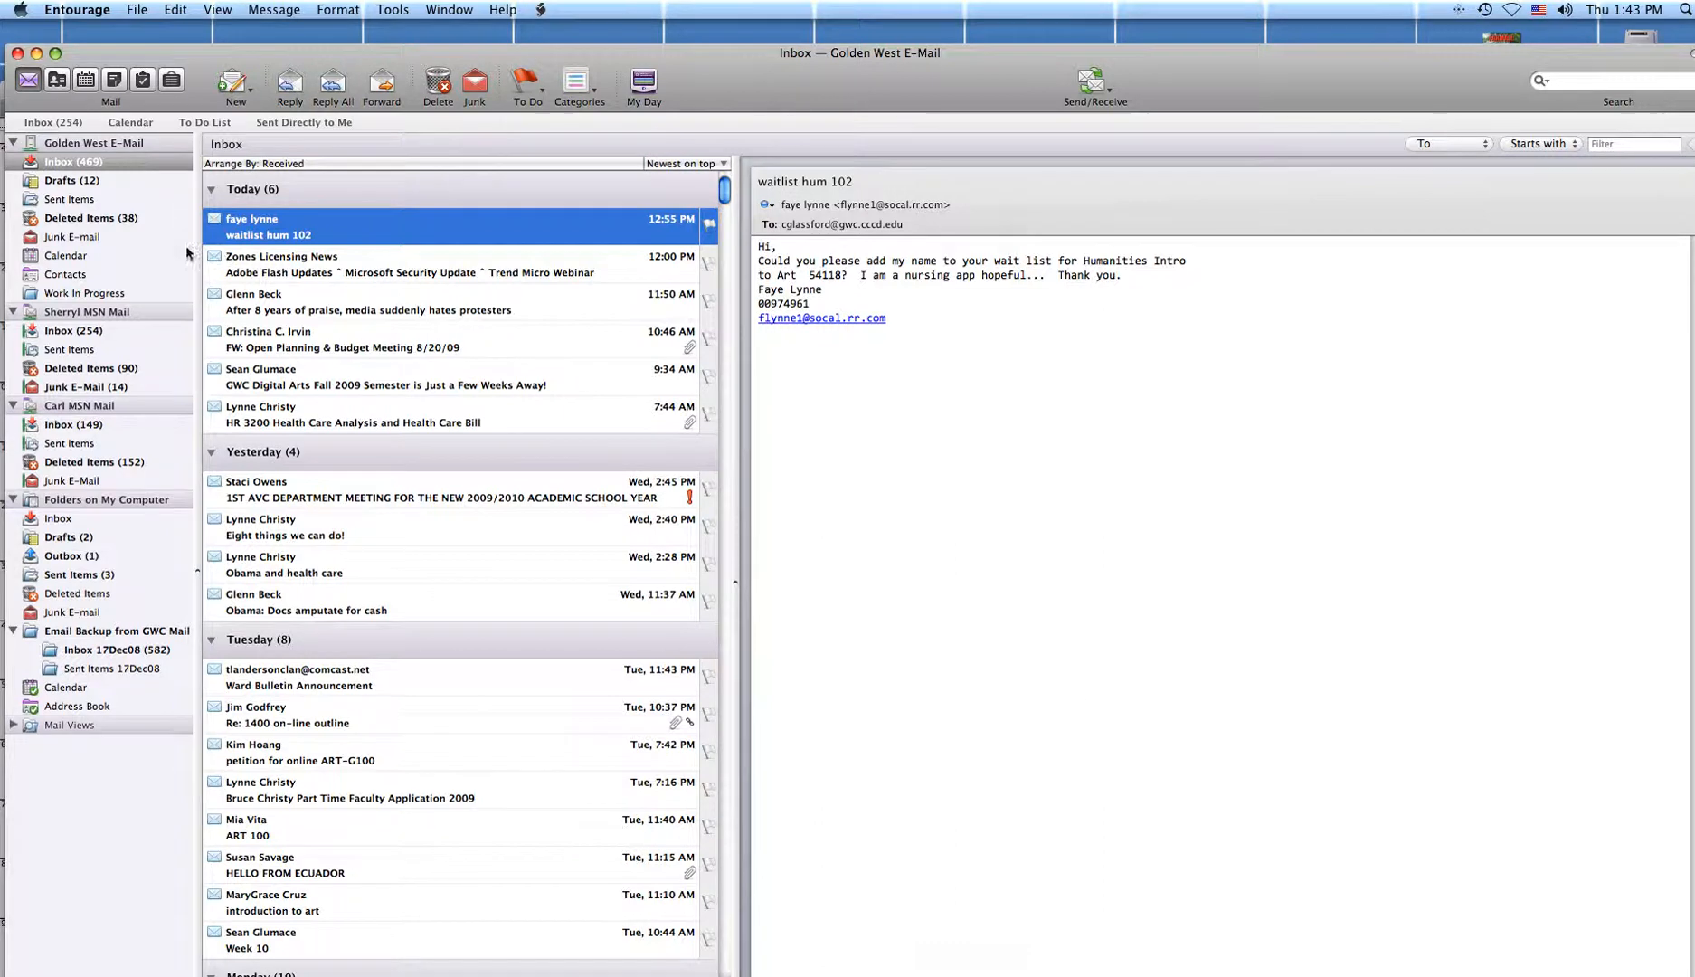
Check Sent Items, return to the Inbox, and shrink the Entourage window.
left_click(80, 203)
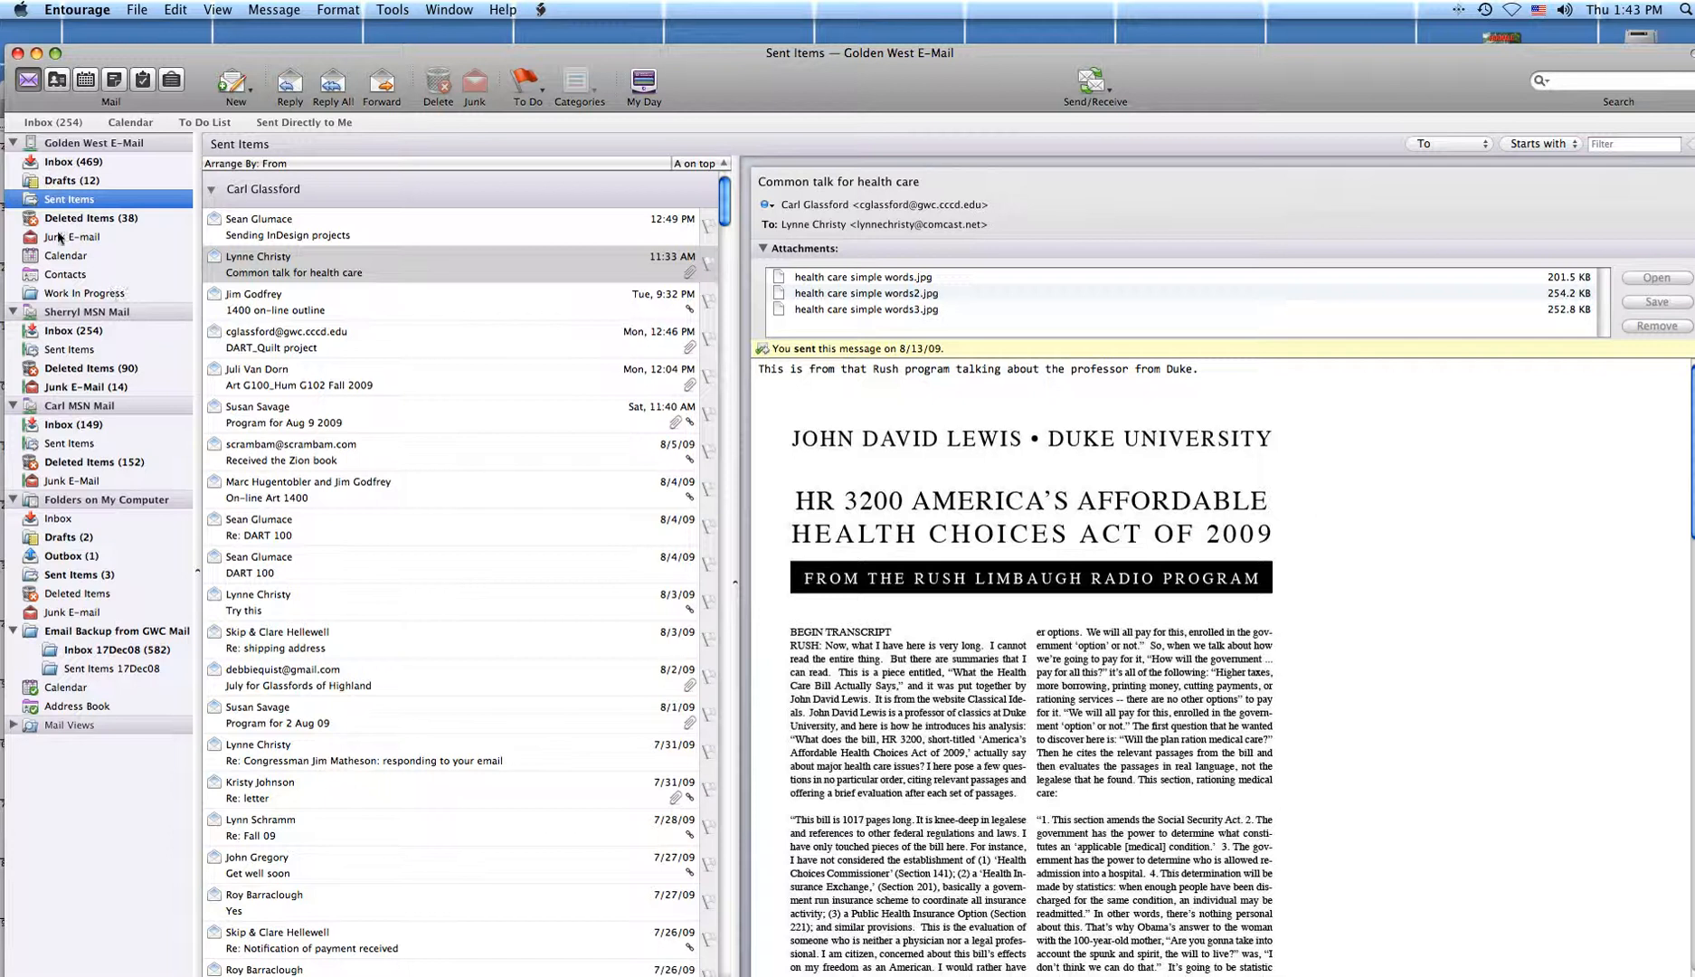
left_click(60, 164)
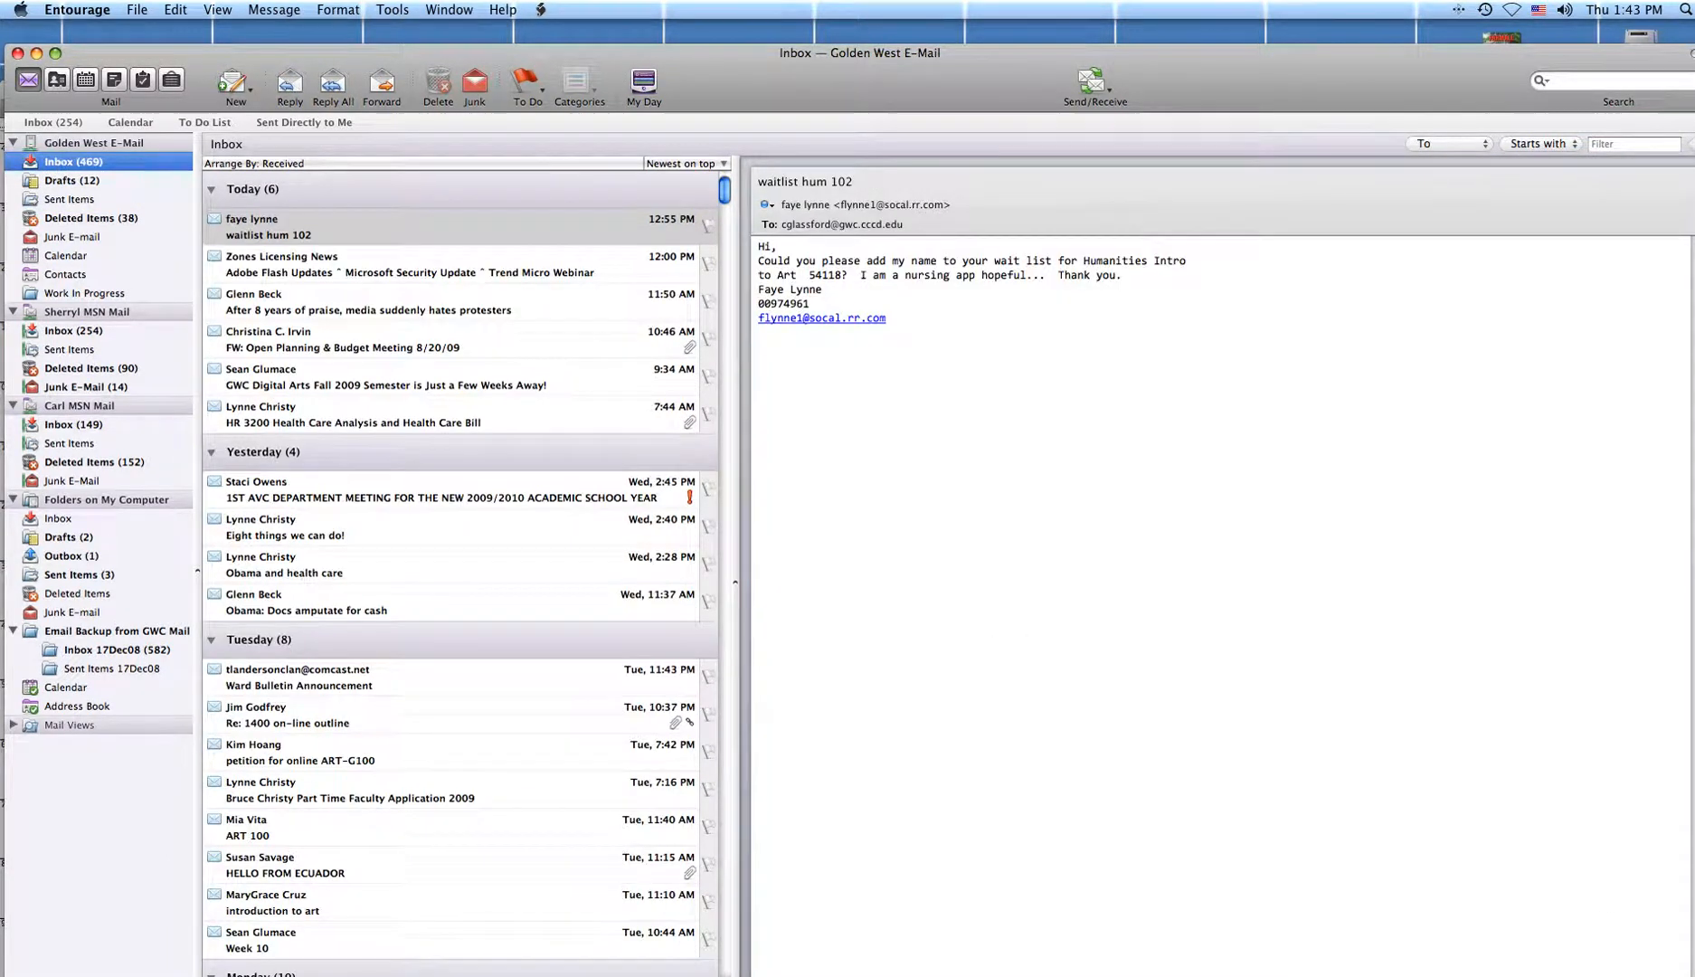
left_click_drag(1692, 975, 1429, 888)
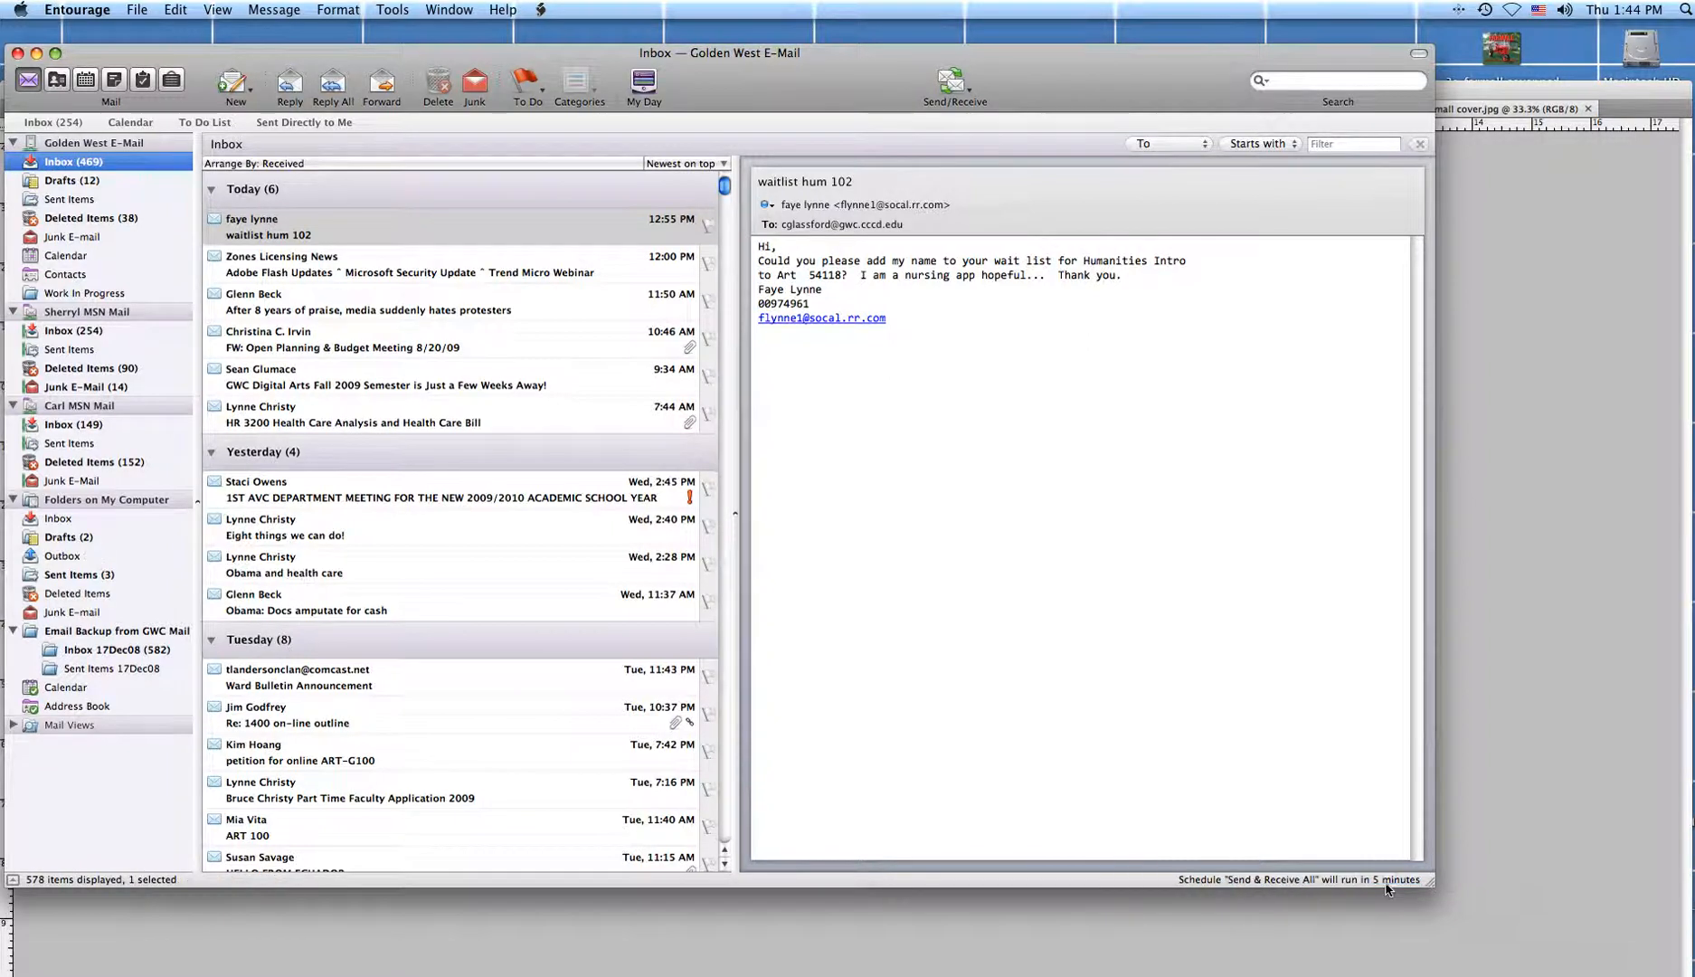
Open the sent DART_tractor message in Sent Items and select its 3e_farmall cover.jpg attachment.
left_click(62, 201)
left_click(328, 226)
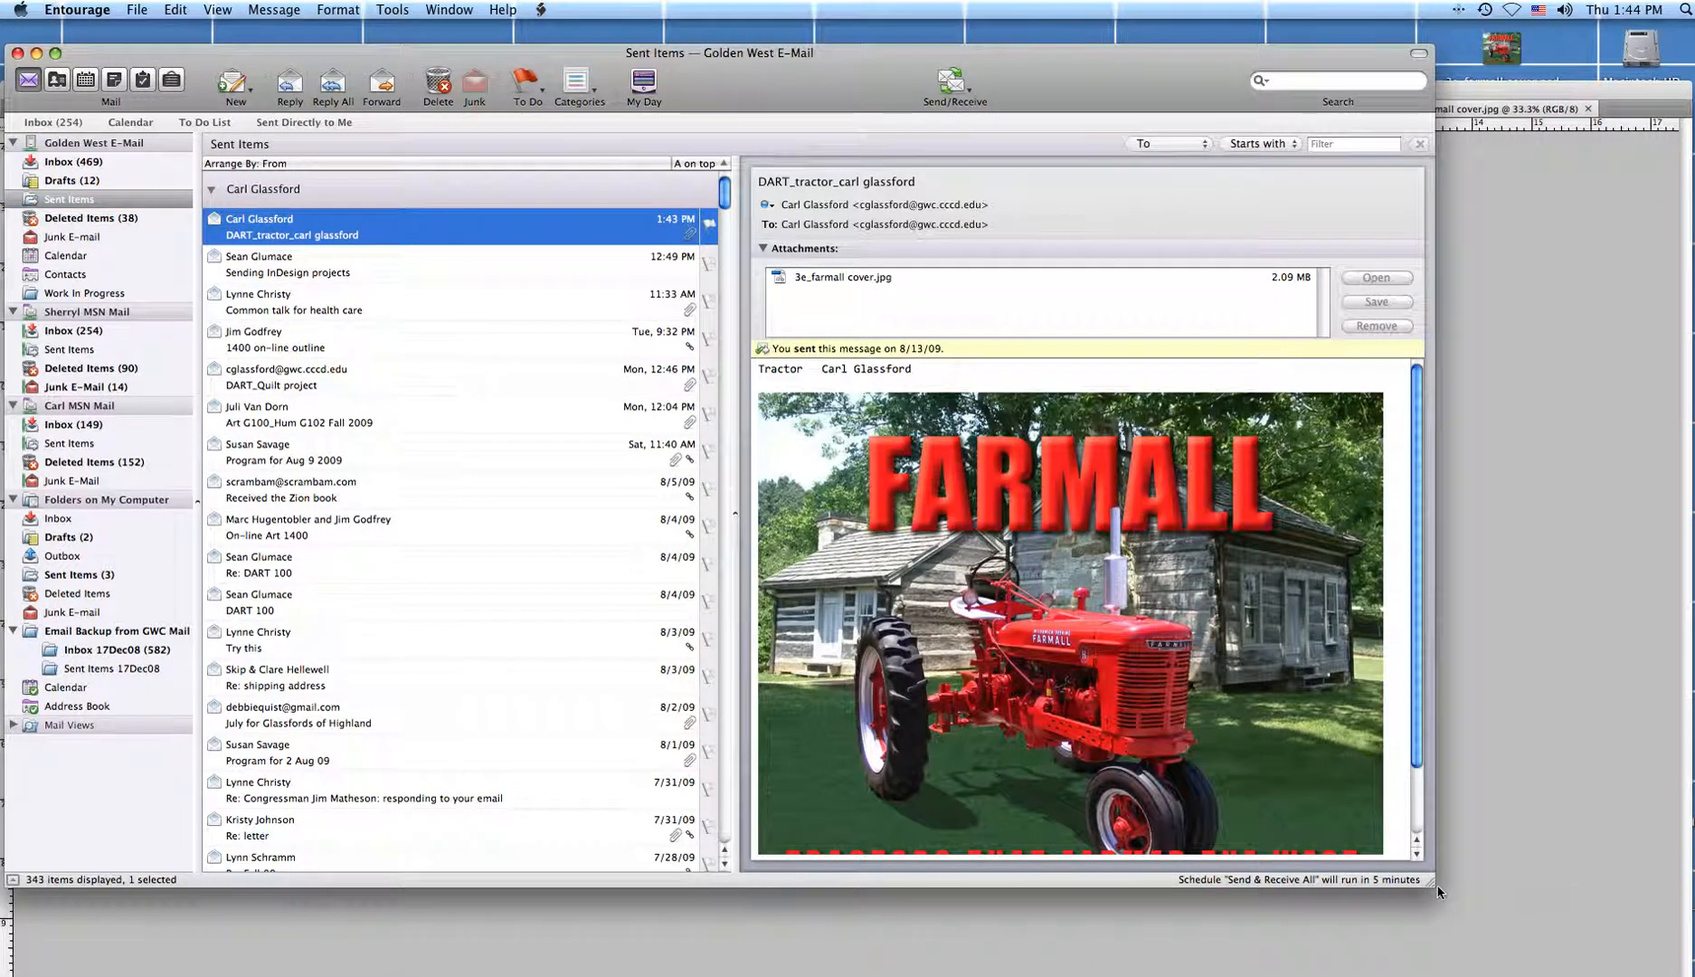
left_click_drag(1439, 891, 1540, 976)
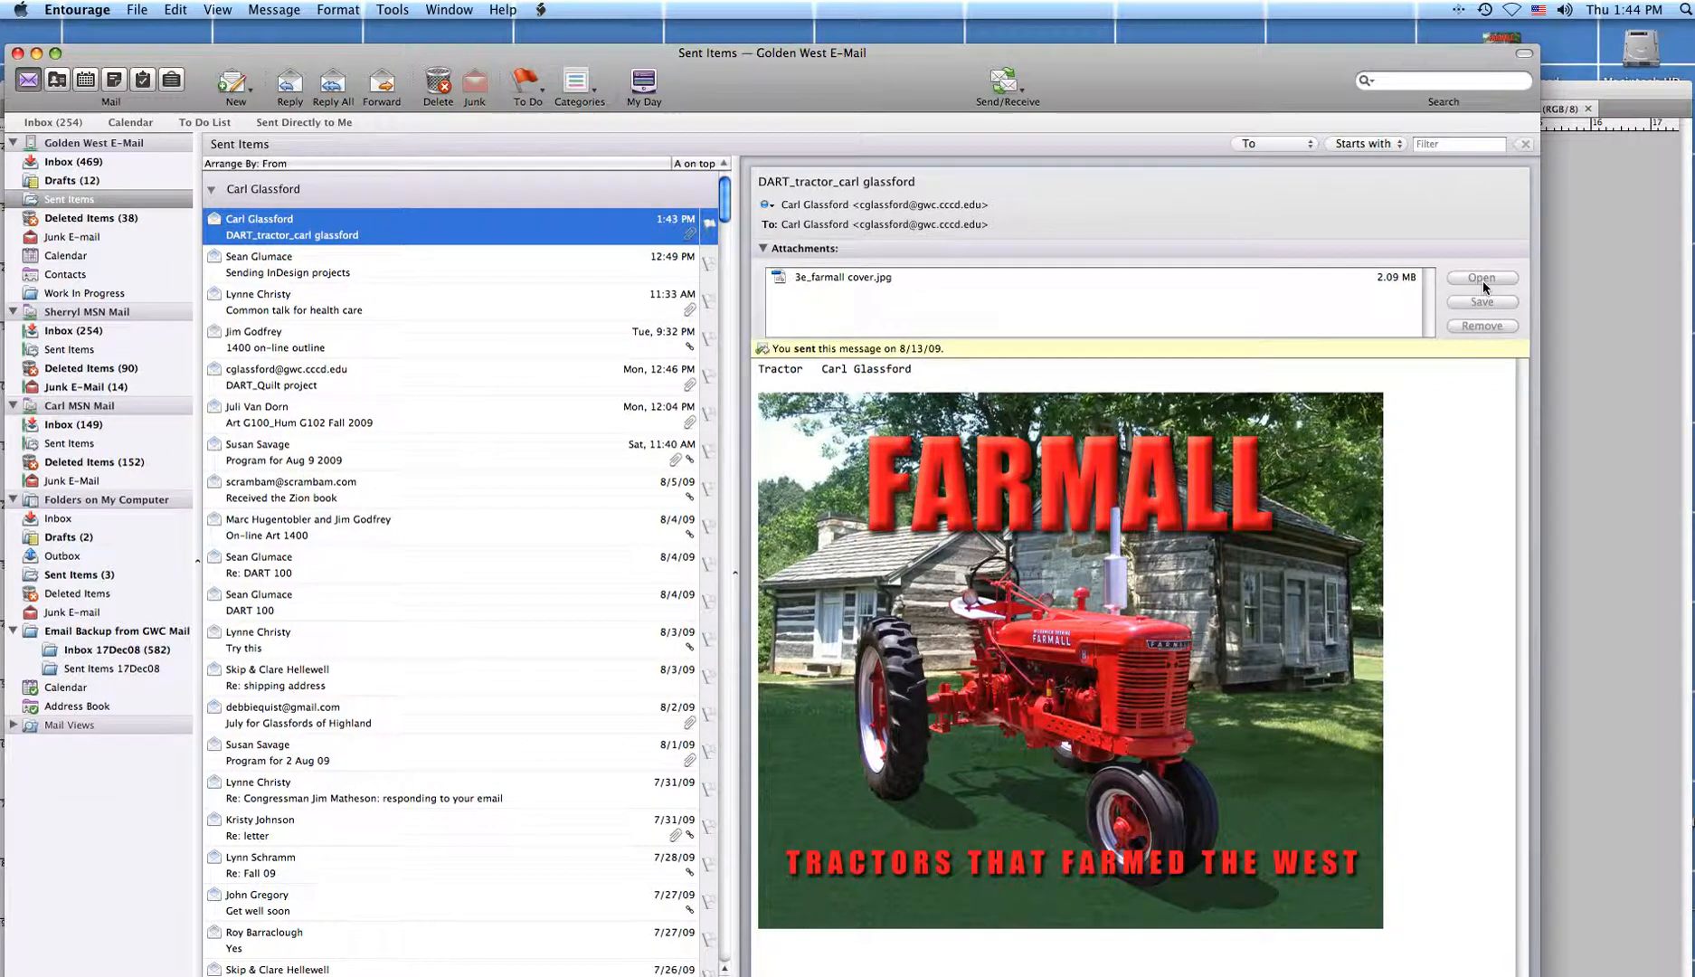
left_click(1472, 380)
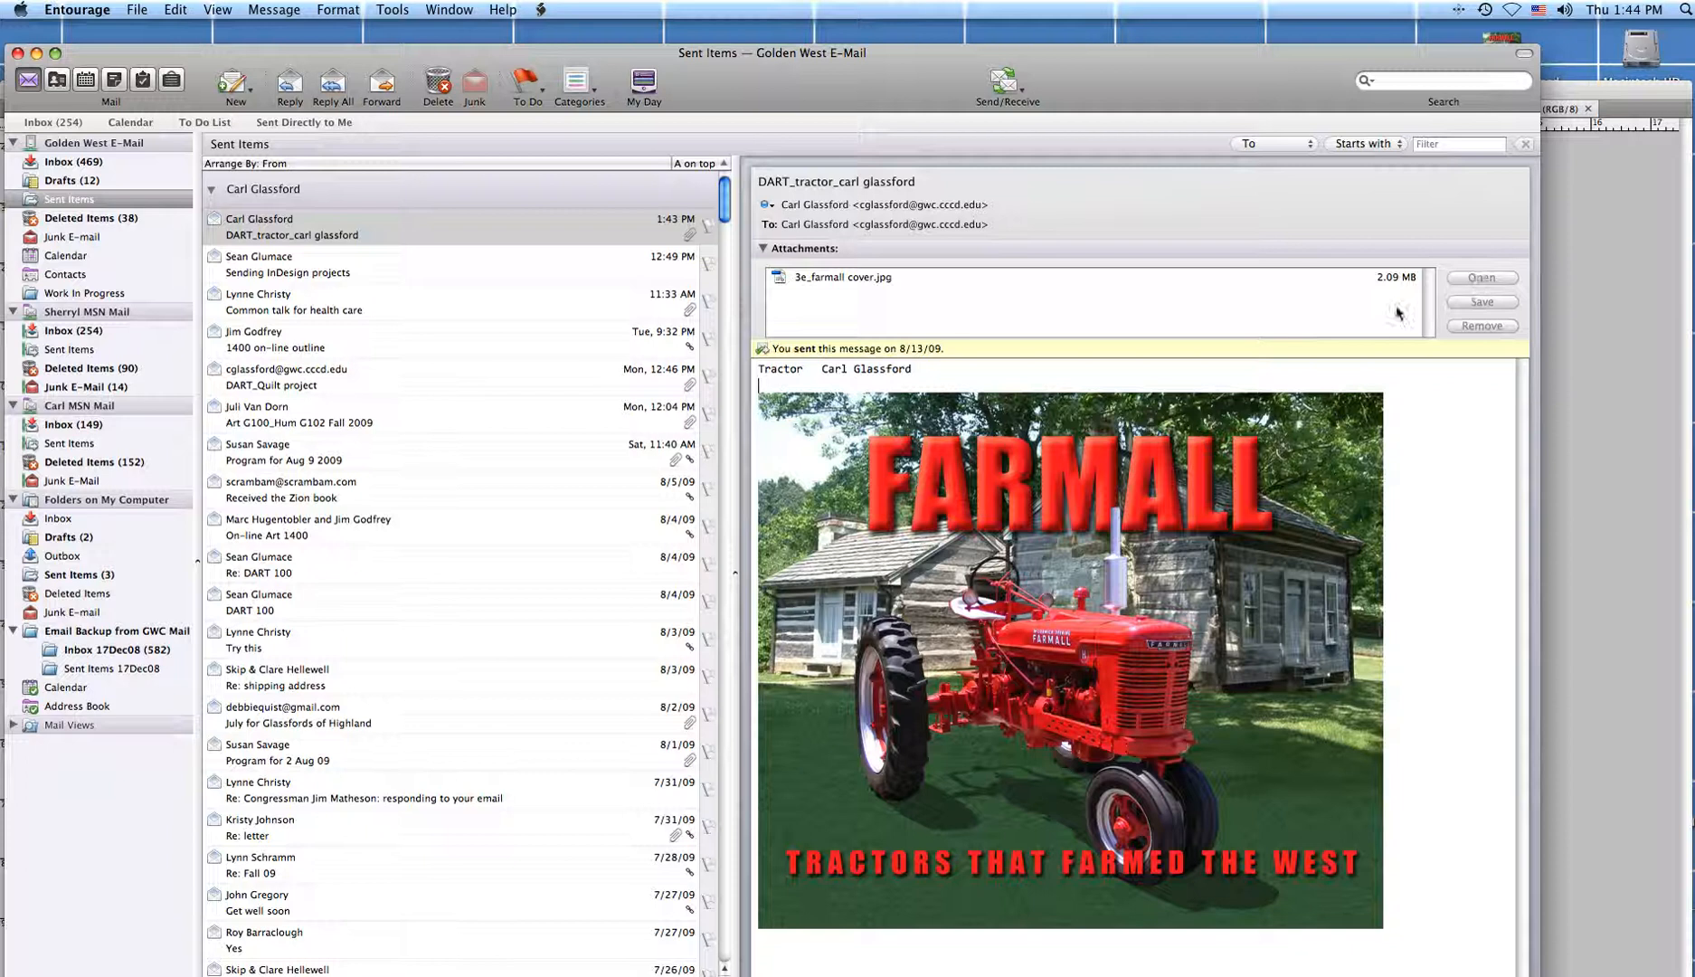
left_click(1416, 276)
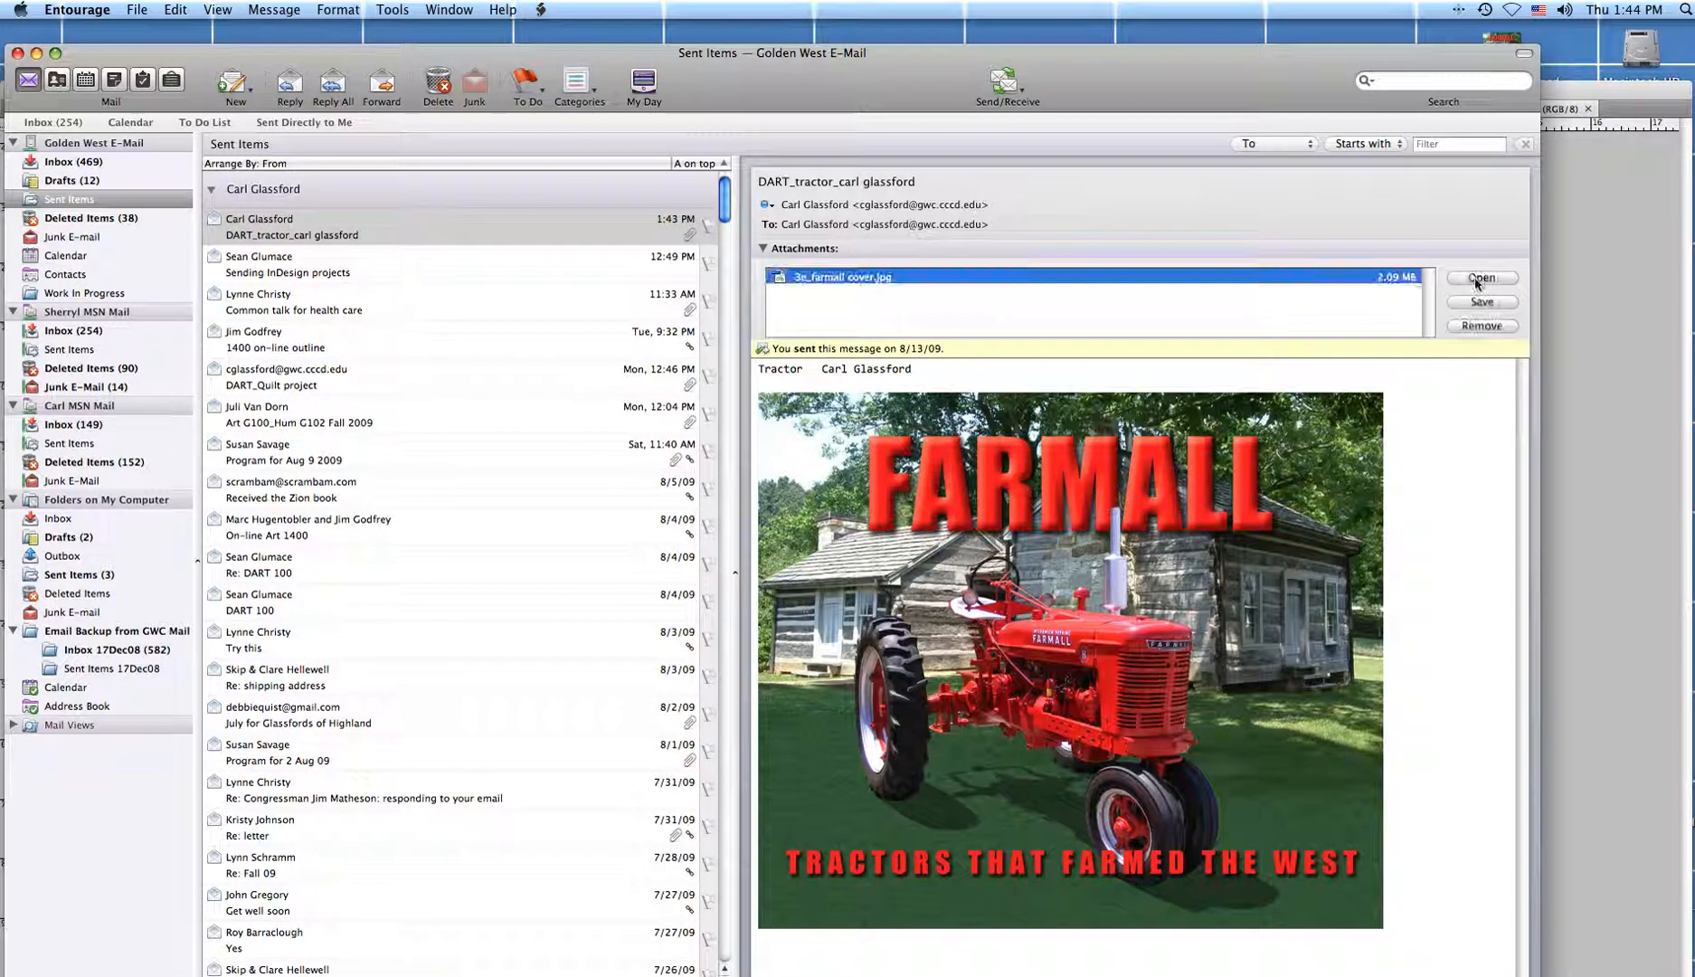